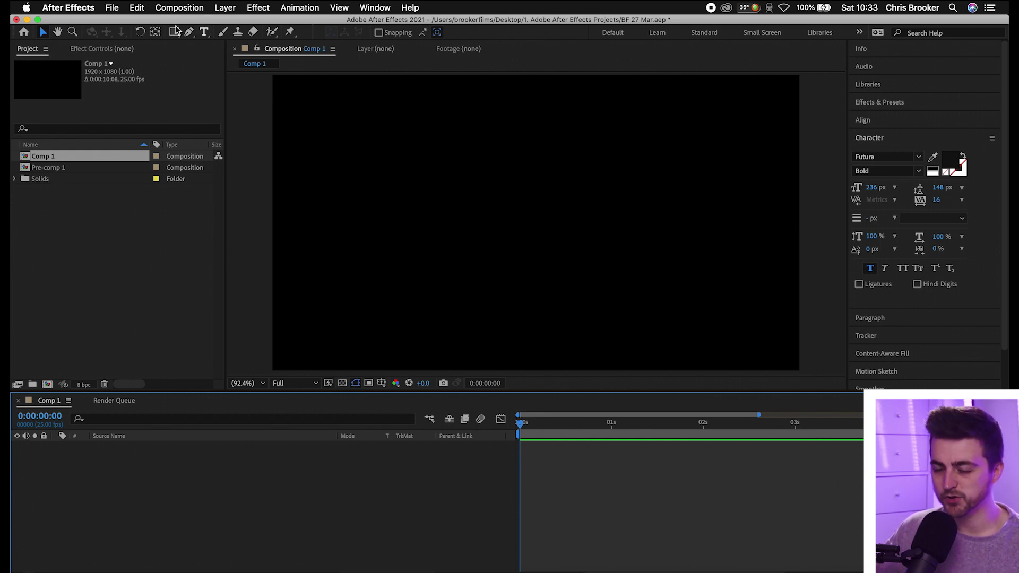
Create a new 1920 x 1080 solid layer in medium royal blue, colour 69B0E6
{"action": "left_click", "coordinate": [217, 10]}
{"action": "mouse_move", "coordinate": [312, 24]}
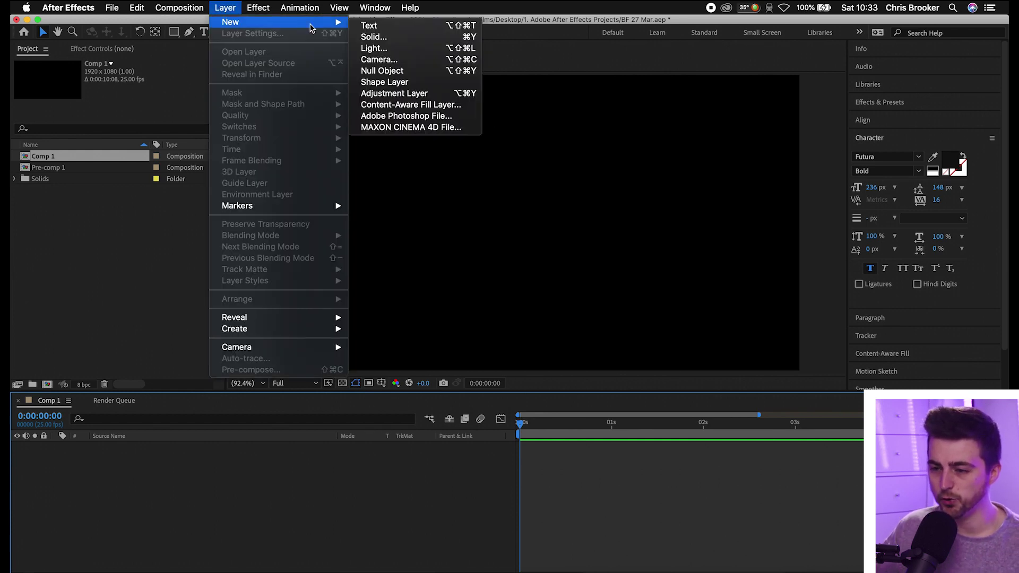
{"action": "left_click", "coordinate": [375, 36]}
{"action": "left_click", "coordinate": [350, 281]}
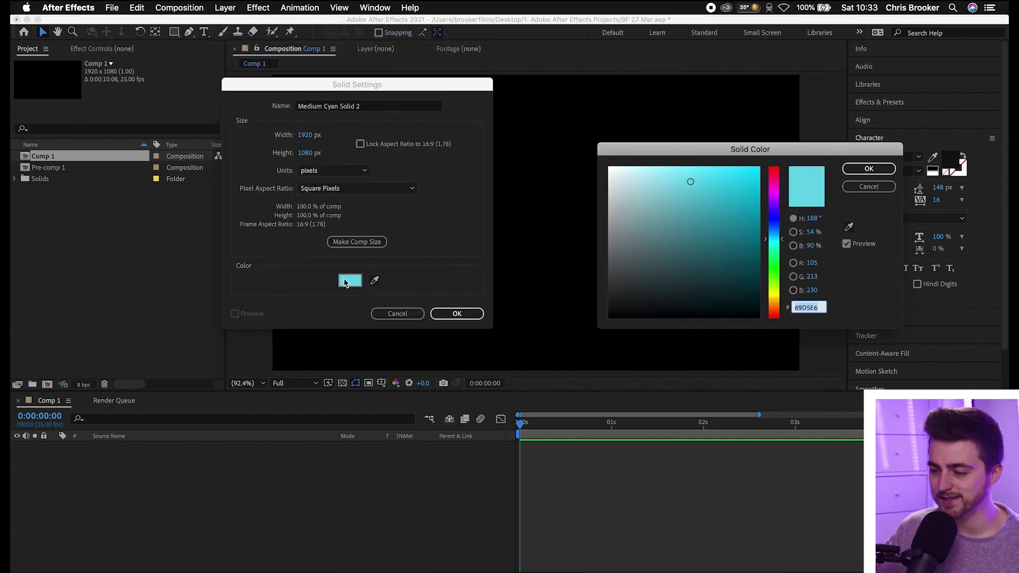
{"action": "left_click_drag", "start_coordinate": [764, 177], "coordinate": [764, 234]}
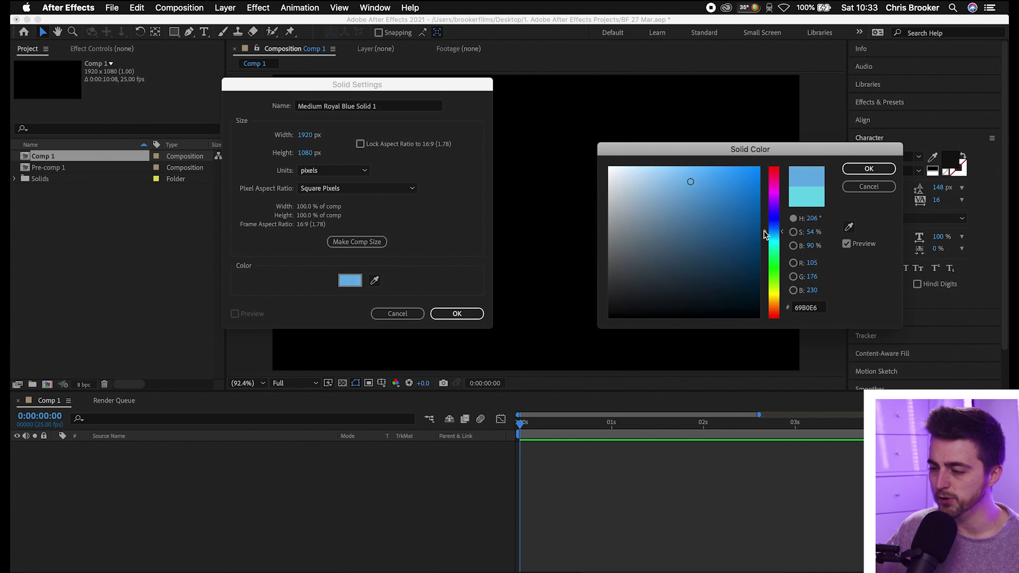
{"action": "left_click", "coordinate": [867, 169]}
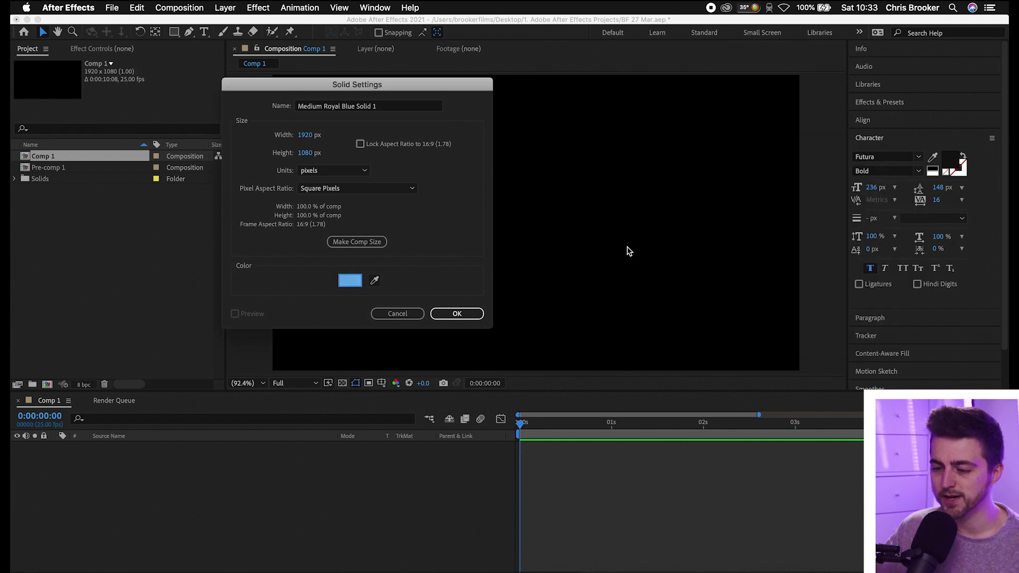
{"action": "left_click", "coordinate": [471, 317]}
Scale the blue solid up from its corner so it extends well beyond the composition frame on all sides
{"action": "left_click", "coordinate": [257, 382]}
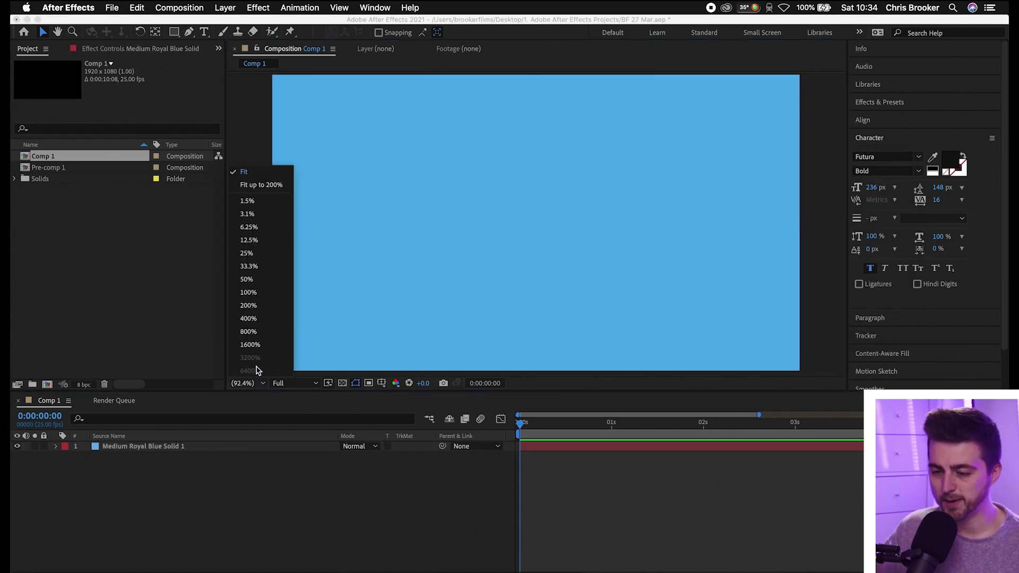
{"action": "left_click", "coordinate": [253, 280]}
{"action": "left_click", "coordinate": [519, 268]}
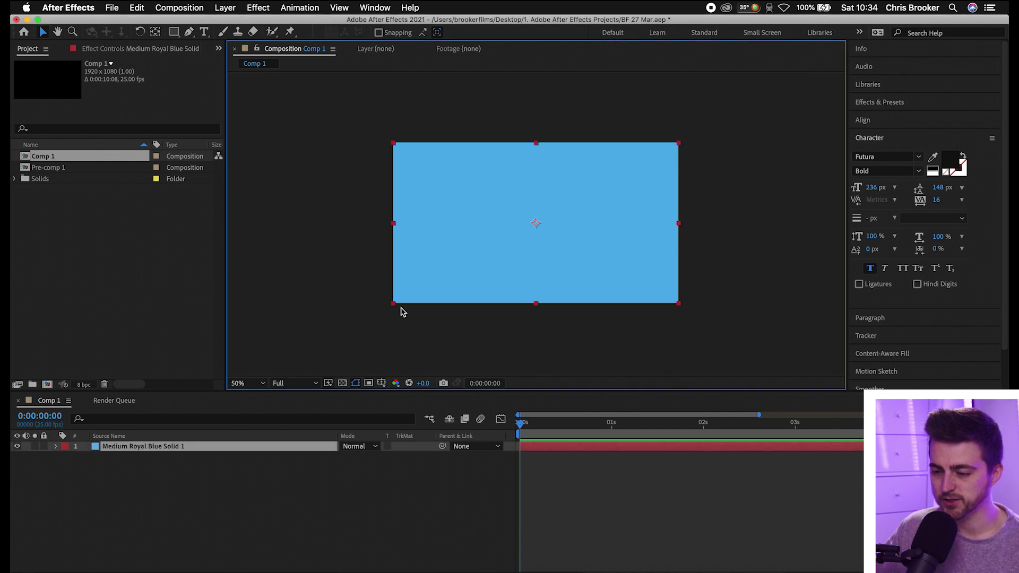
{"action": "left_click_drag", "start_coordinate": [394, 307], "coordinate": [249, 392]}
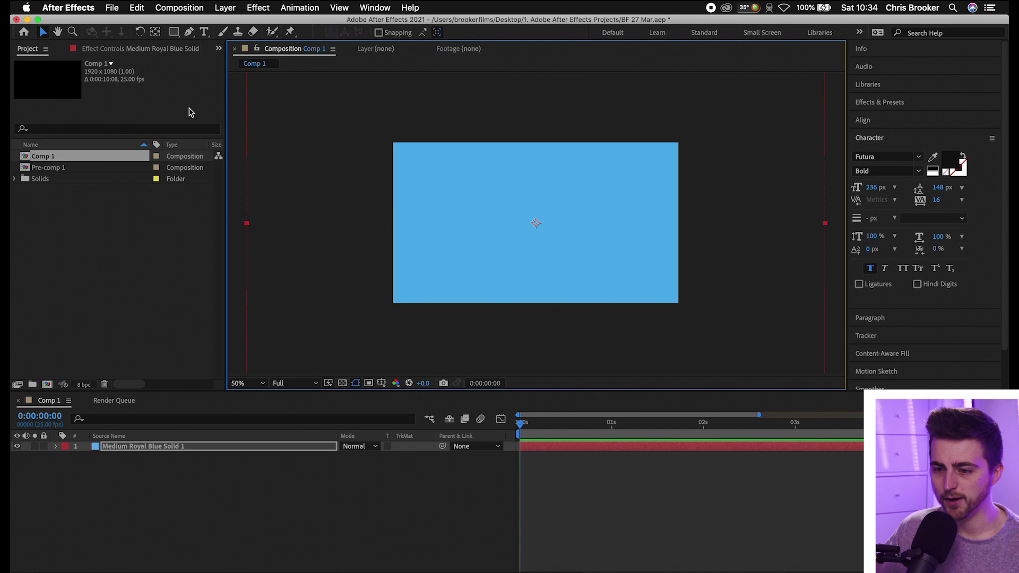
With the Pen tool, draw a wavy five-point mask edge across the solid's upper part, starting and ending outside the frame
{"action": "left_click", "coordinate": [189, 32]}
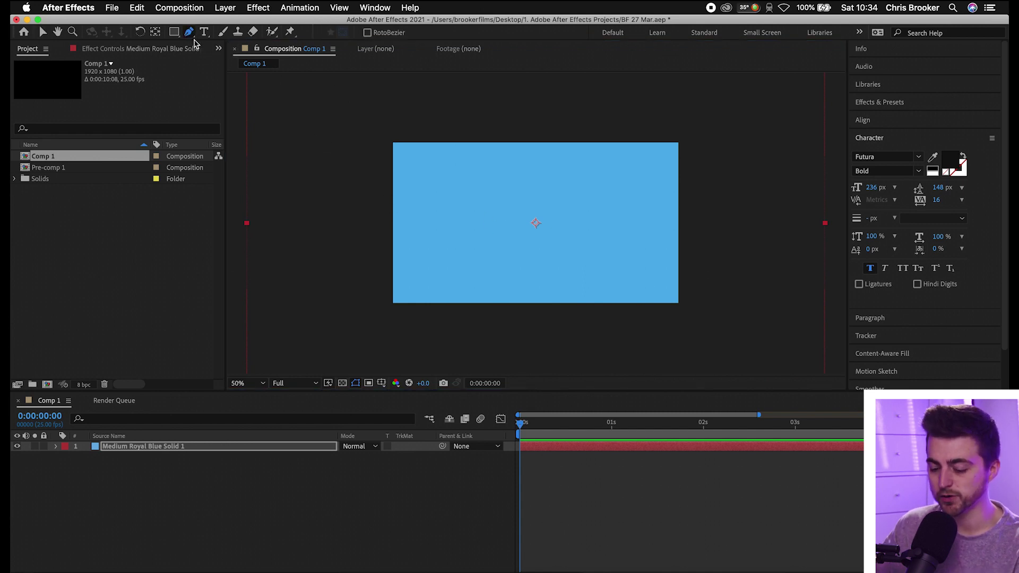
{"action": "key", "text": "g"}
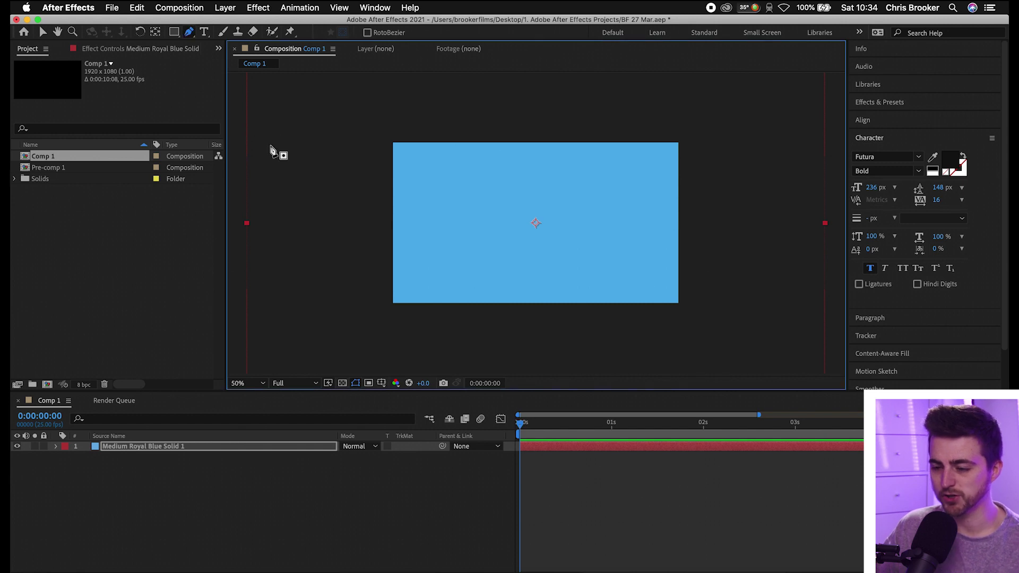
{"action": "left_click_drag", "start_coordinate": [185, 35], "coordinate": [211, 33]}
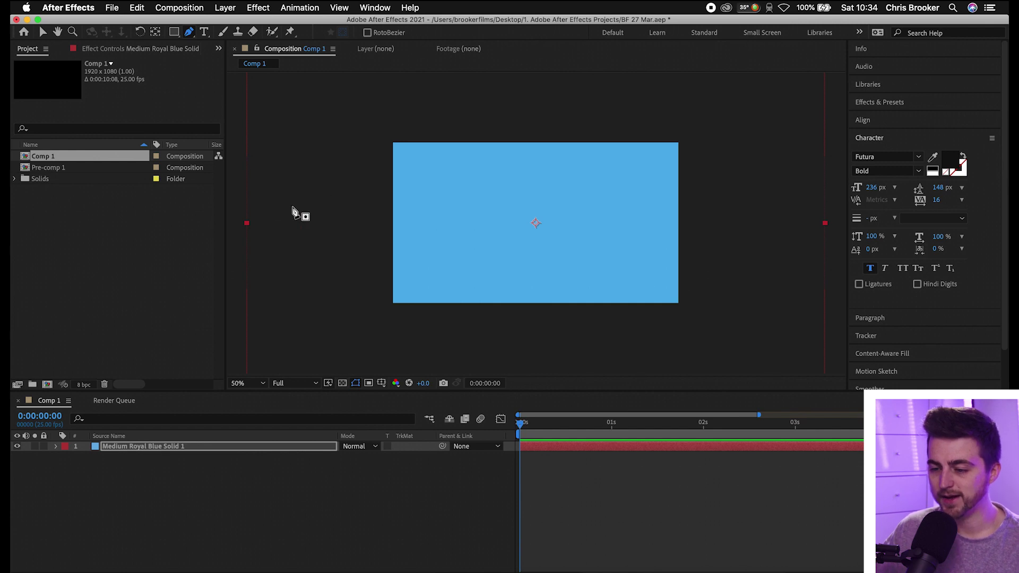
{"action": "left_click", "coordinate": [293, 190]}
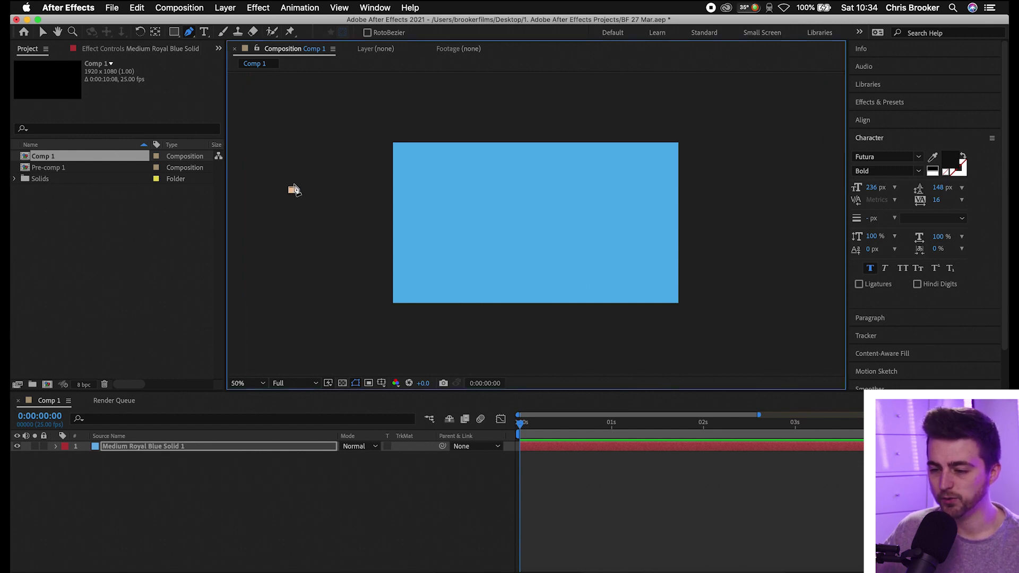
{"action": "left_click", "coordinate": [434, 188]}
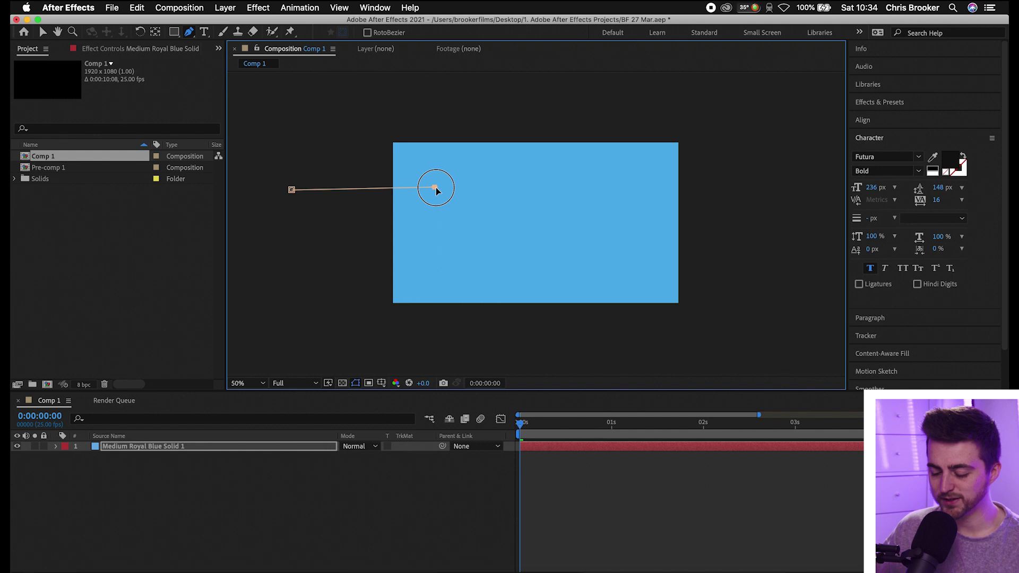
{"action": "left_click_drag", "start_coordinate": [436, 189], "coordinate": [480, 213]}
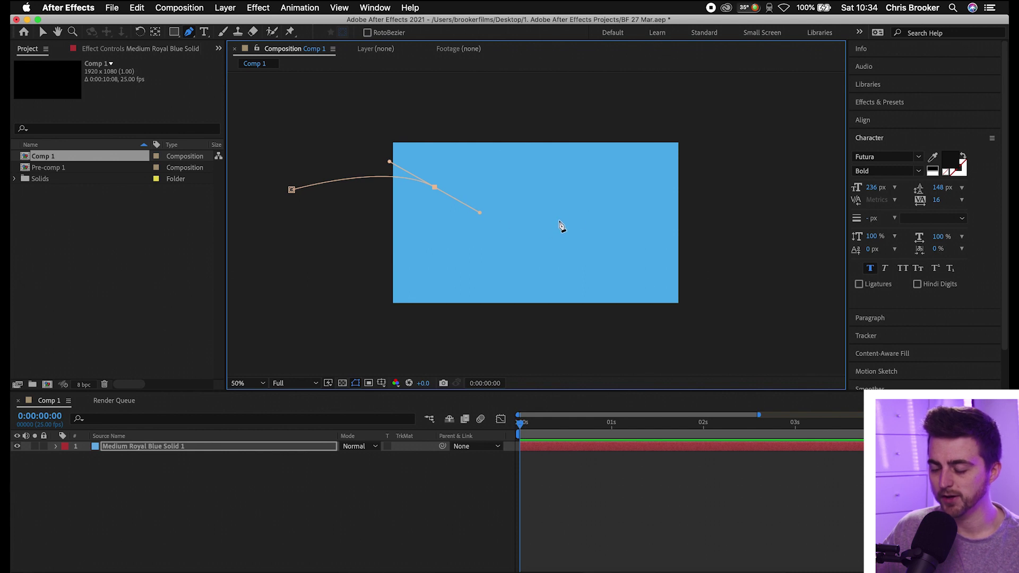
{"action": "left_click_drag", "start_coordinate": [580, 211], "coordinate": [605, 206]}
{"action": "left_click_drag", "start_coordinate": [720, 158], "coordinate": [751, 162]}
{"action": "left_click", "coordinate": [822, 183]}
Add two mask corners well below the frame and close the path at its starting point
{"action": "key", "text": "space"}
{"action": "left_click_drag", "start_coordinate": [797, 227], "coordinate": [796, 153]}
{"action": "left_click", "coordinate": [831, 363]}
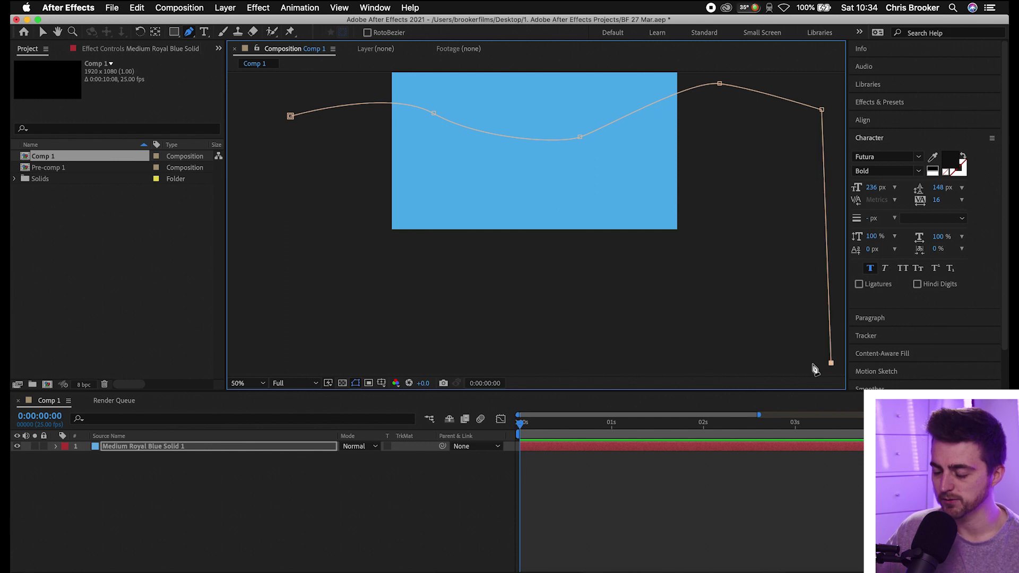
{"action": "left_click", "coordinate": [282, 368]}
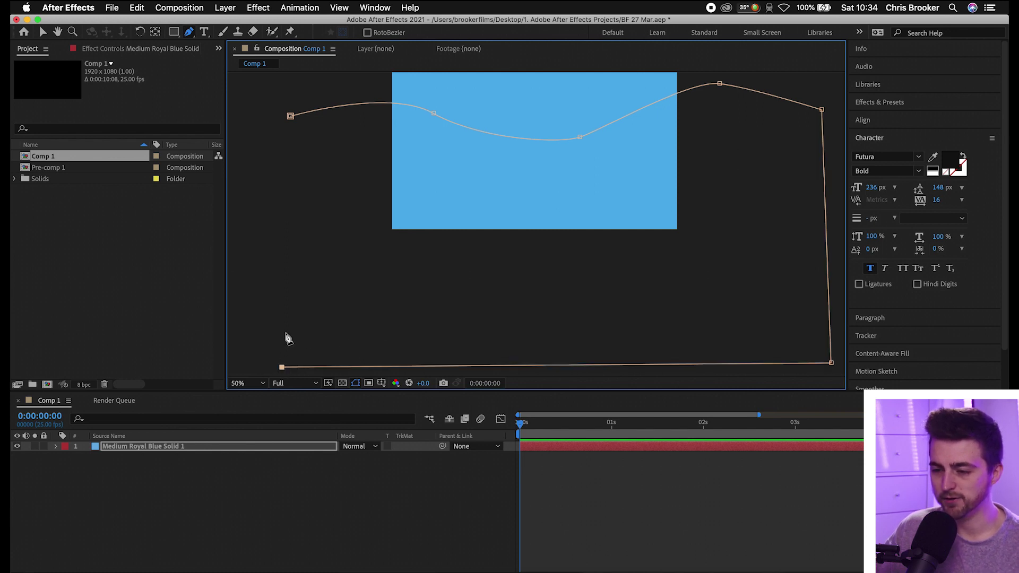
{"action": "left_click", "coordinate": [291, 117]}
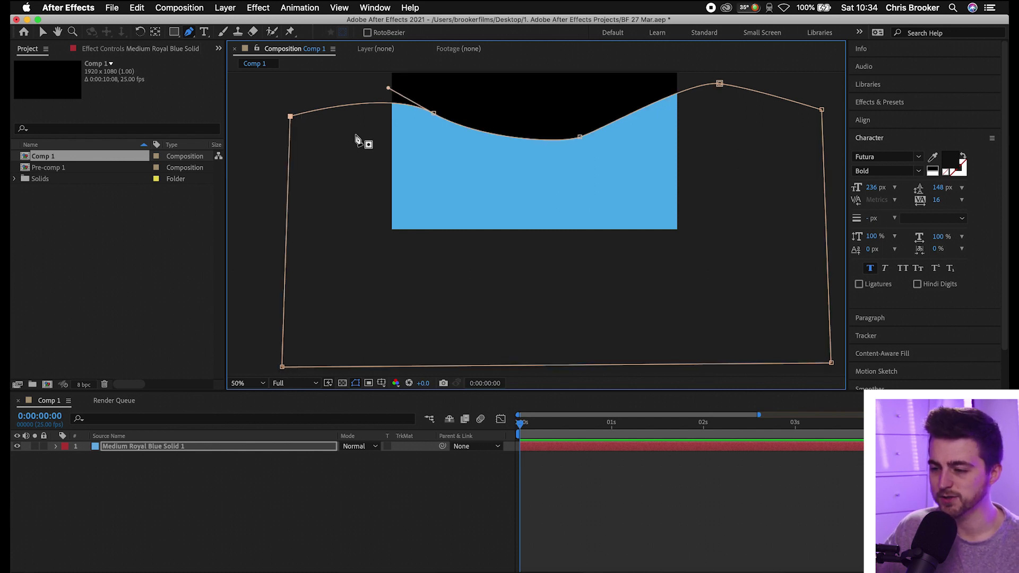
Expand the solid's Mask 1 properties and move the whole mask down until its wavy edge sits below the frame
{"action": "left_click", "coordinate": [43, 31]}
{"action": "left_click_drag", "start_coordinate": [514, 218], "coordinate": [513, 237]}
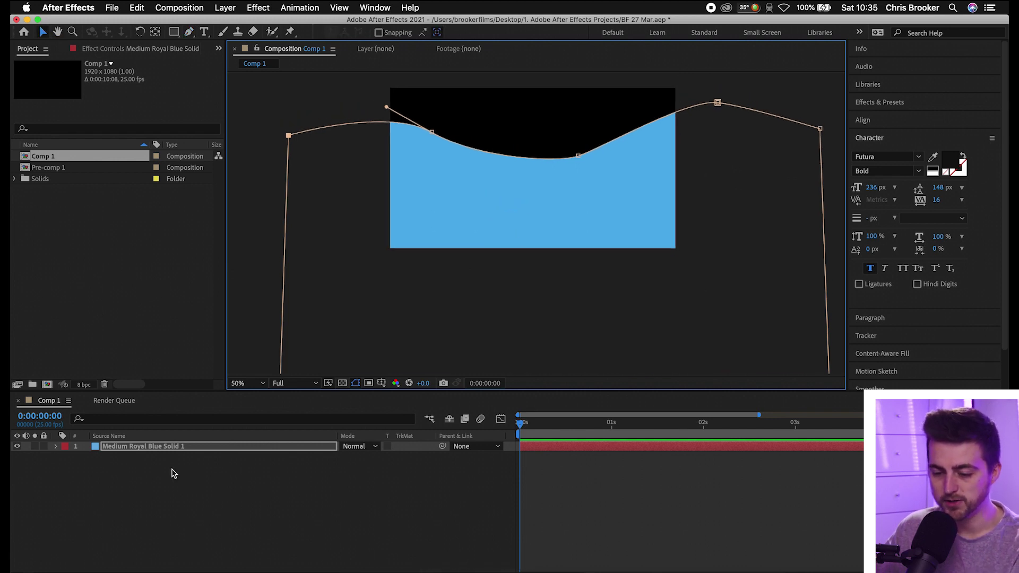
{"action": "left_click", "coordinate": [74, 451]}
{"action": "left_click", "coordinate": [56, 447]}
{"action": "left_click", "coordinate": [65, 458]}
{"action": "left_click", "coordinate": [76, 467]}
{"action": "left_click", "coordinate": [432, 135]}
{"action": "left_click_drag", "start_coordinate": [433, 135], "coordinate": [438, 289]}
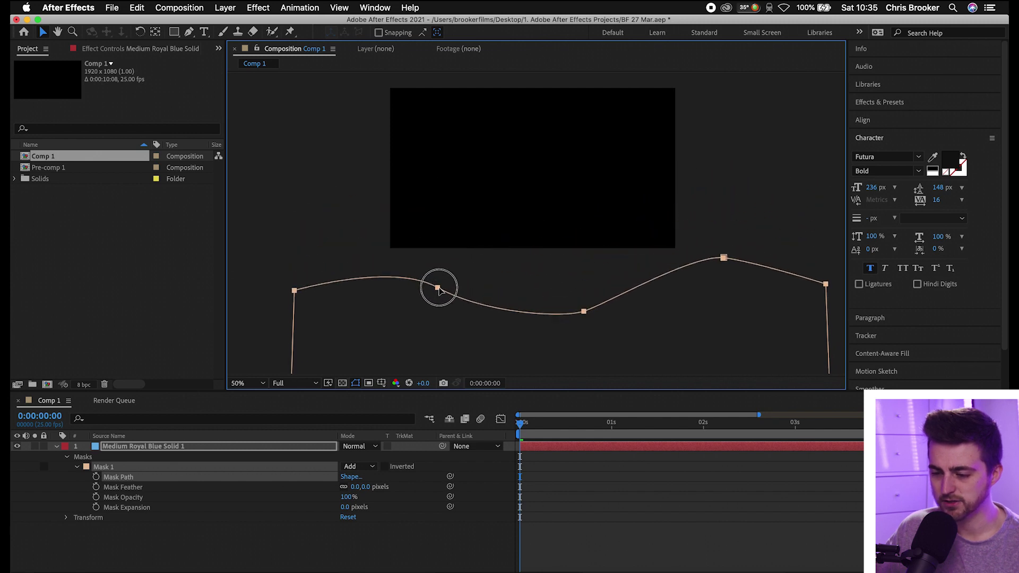
Keyframe Mask Path at the start, and at 0:00:01:12 raise the wave above the frame, keeping the lower corners well below it
{"action": "left_click", "coordinate": [97, 477]}
{"action": "left_click", "coordinate": [547, 432]}
{"action": "left_click_drag", "start_coordinate": [549, 435], "coordinate": [657, 446]}
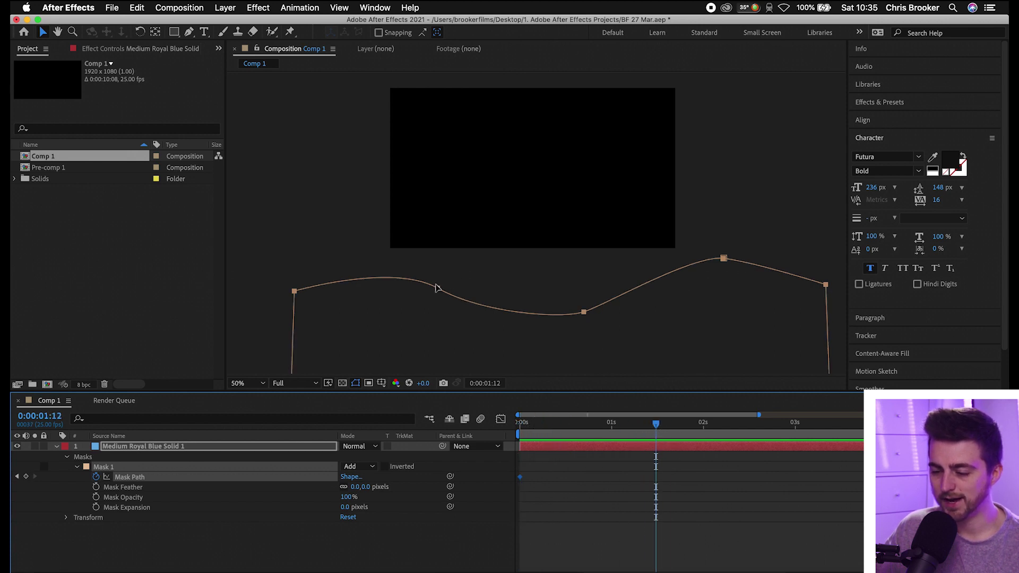
{"action": "left_click_drag", "start_coordinate": [436, 291], "coordinate": [428, 90]}
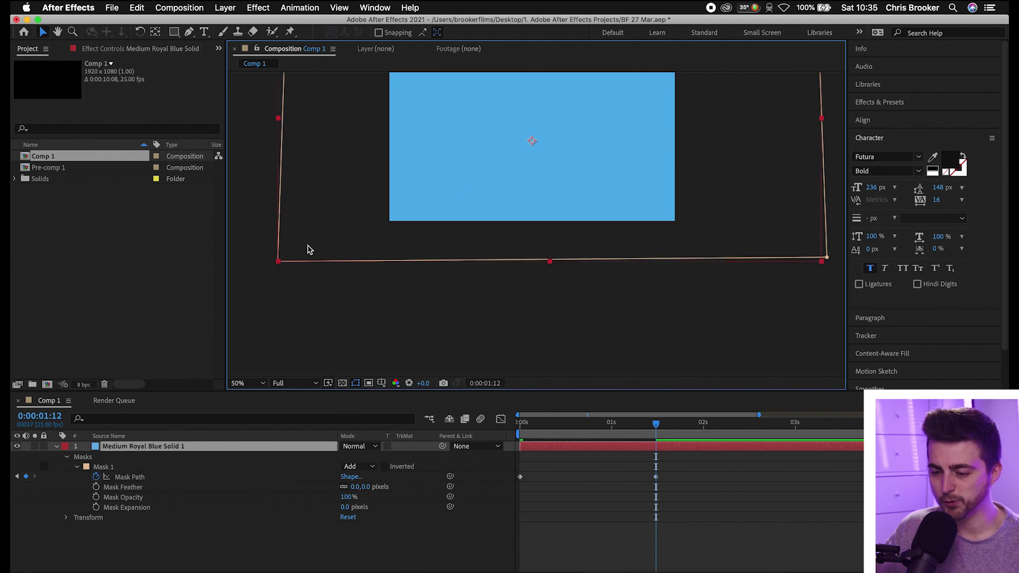
{"action": "left_click_drag", "start_coordinate": [280, 264], "coordinate": [277, 311]}
{"action": "left_click_drag", "start_coordinate": [827, 259], "coordinate": [827, 298]}
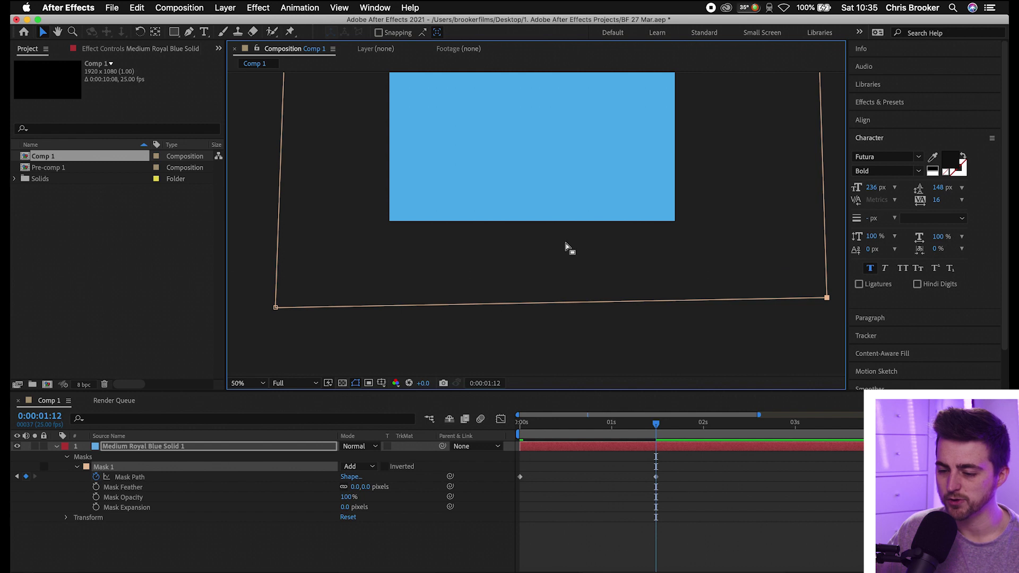
Fit the composition in the viewer and preview the wave reveal from the start
{"action": "key", "text": "shift+slash"}
{"action": "key", "text": "Home"}
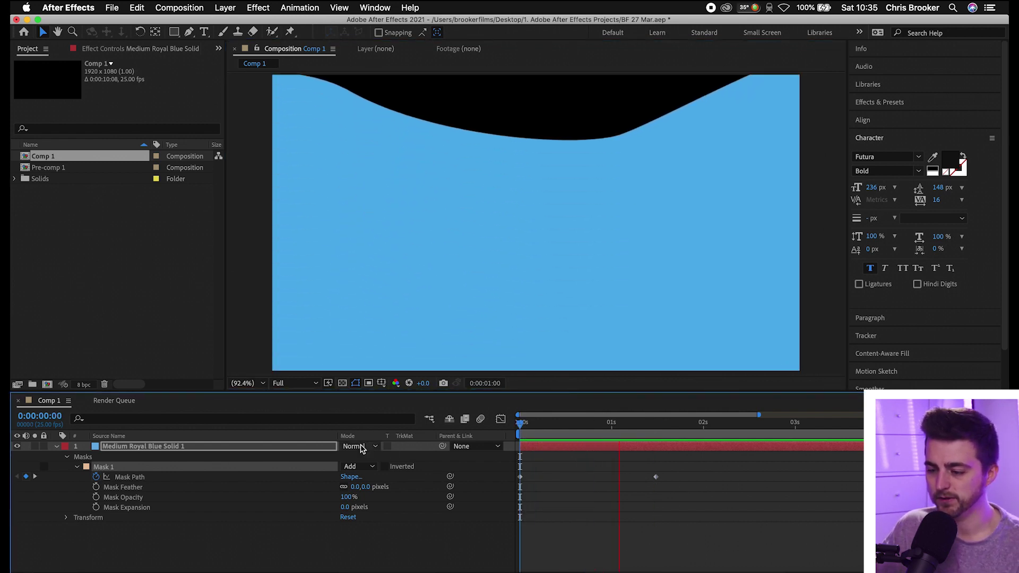
{"action": "key", "text": "space"}
{"action": "mouse_move", "coordinate": [587, 423]}
{"action": "left_mouse_down"}
{"action": "mouse_move", "coordinate": [519, 428]}
{"action": "mouse_move", "coordinate": [580, 435]}
{"action": "left_mouse_up"}
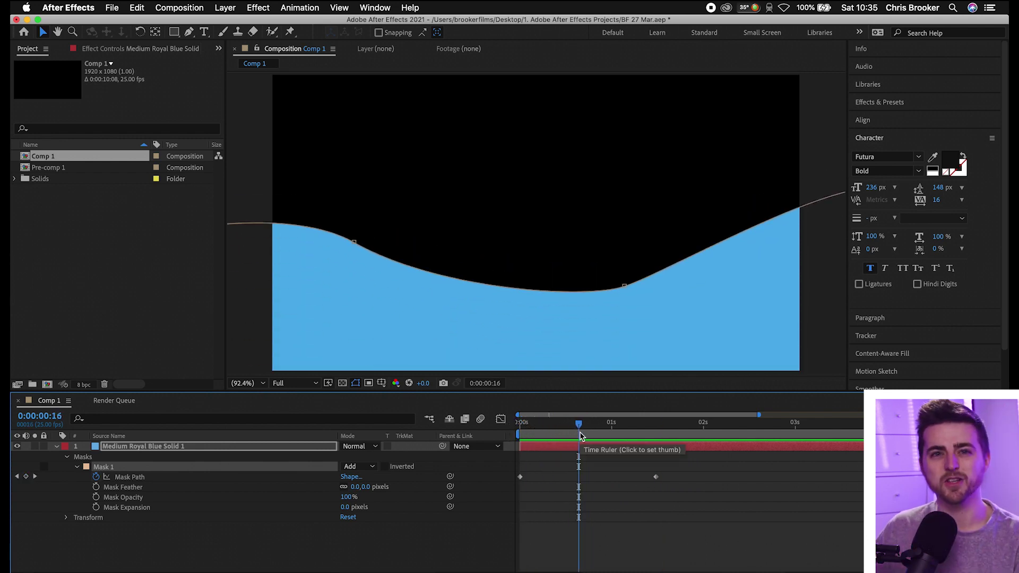
At the 0:00:01:12 Mask Path keyframe, raise the wave's two middle points and lower the right-hand crest to invert the wave
{"action": "left_click_drag", "start_coordinate": [580, 432], "coordinate": [656, 431]}
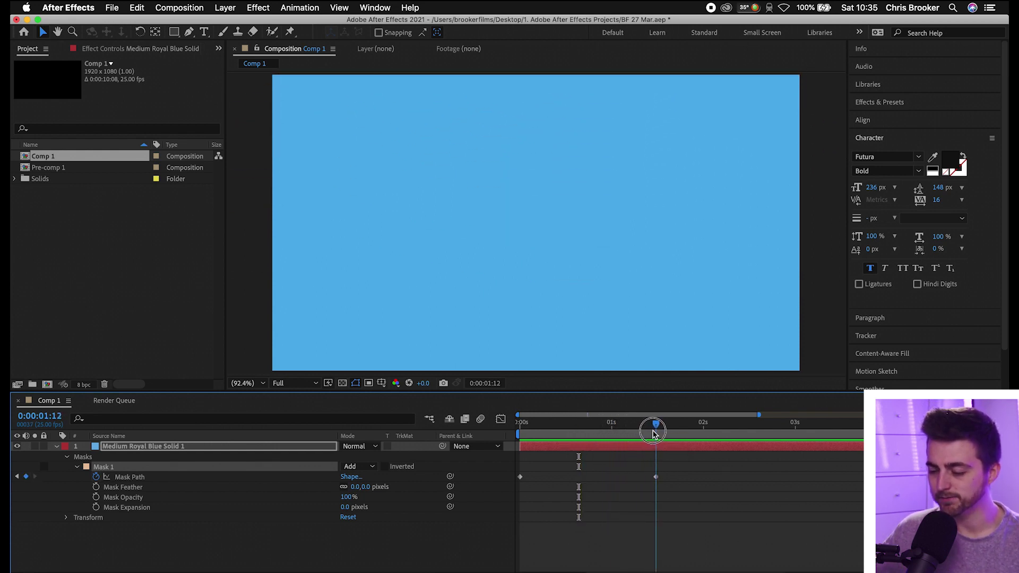
{"action": "left_click", "coordinate": [656, 476]}
{"action": "left_click", "coordinate": [242, 384]}
{"action": "left_click", "coordinate": [259, 279]}
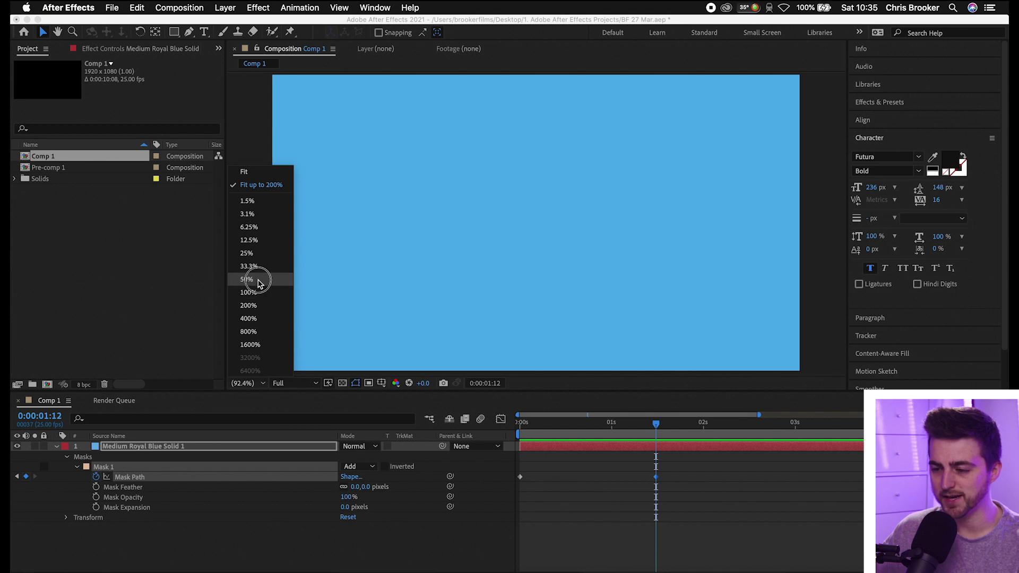
{"action": "key", "text": "space"}
{"action": "left_click_drag", "start_coordinate": [501, 175], "coordinate": [503, 325]}
{"action": "double_click", "coordinate": [573, 264]}
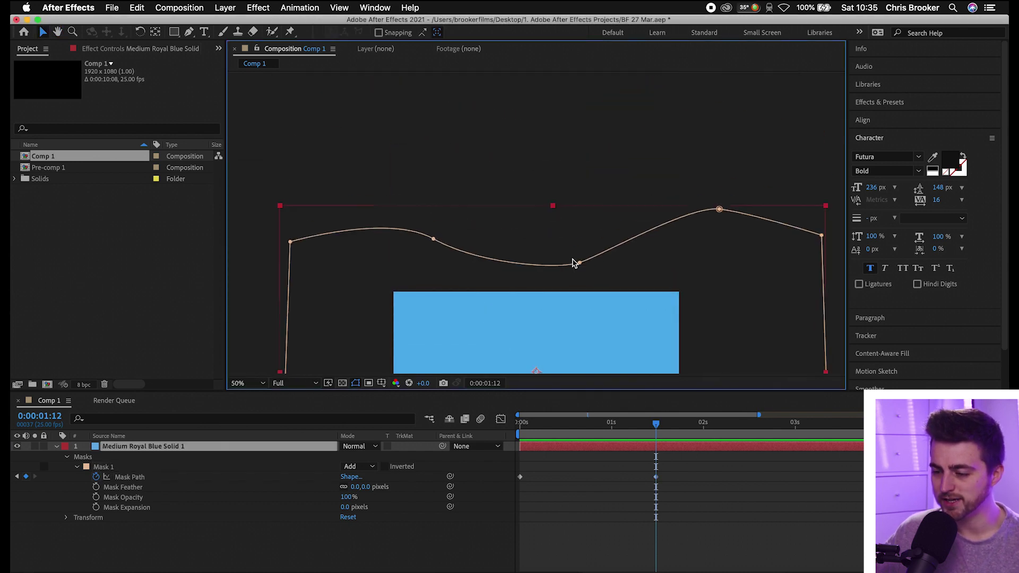
{"action": "double_click", "coordinate": [579, 265]}
{"action": "left_click_drag", "start_coordinate": [579, 265], "coordinate": [579, 197]}
{"action": "left_click_drag", "start_coordinate": [434, 240], "coordinate": [427, 204]}
{"action": "left_click_drag", "start_coordinate": [721, 210], "coordinate": [721, 245]}
Lengthen and angle the Bezier handles of the wave's two middle points to smooth the curve
{"action": "left_click_drag", "start_coordinate": [602, 192], "coordinate": [640, 190]}
{"action": "left_click", "coordinate": [579, 199]}
{"action": "left_click_drag", "start_coordinate": [555, 202], "coordinate": [519, 200]}
{"action": "left_click_drag", "start_coordinate": [484, 234], "coordinate": [493, 231]}
{"action": "left_click_drag", "start_coordinate": [422, 204], "coordinate": [351, 167]}
Fit the composition in the viewer and preview the reshaped wave from the start, scrubbing to 0:00:00:20
{"action": "key", "text": "Home"}
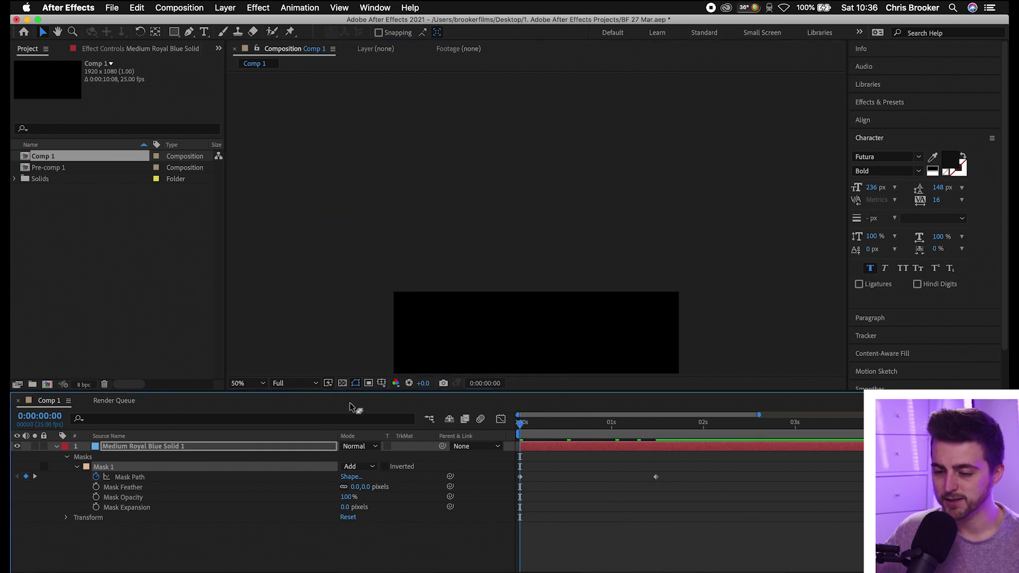
{"action": "left_click", "coordinate": [248, 383]}
{"action": "left_click", "coordinate": [268, 185]}
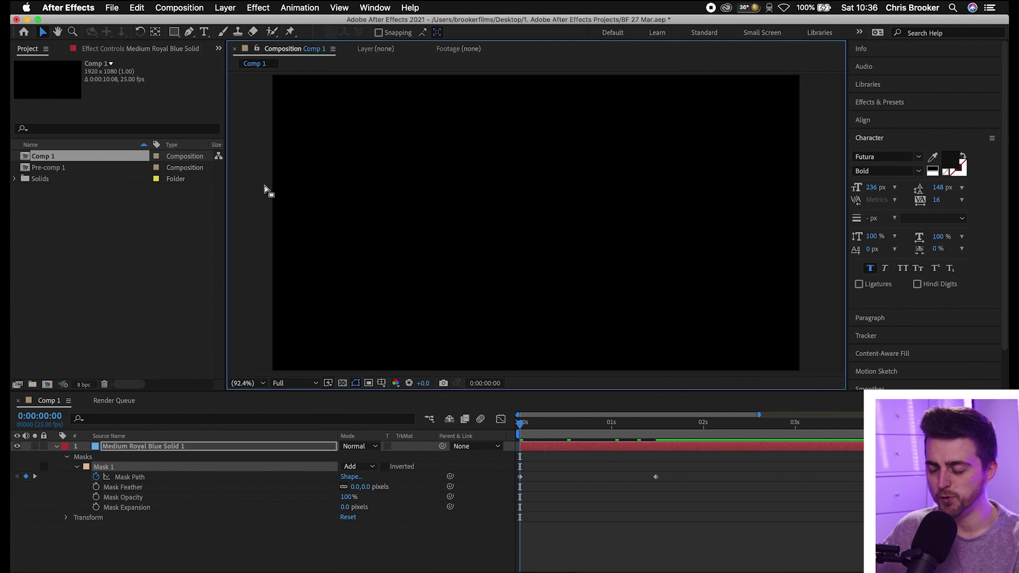
{"action": "key", "text": "space"}
{"action": "key", "text": "space"}
{"action": "left_click_drag", "start_coordinate": [563, 431], "coordinate": [594, 427]}
At 0:00:01:12, exaggerate the wave by raising its middle crest and lowering the points on either side
{"action": "left_click", "coordinate": [246, 370]}
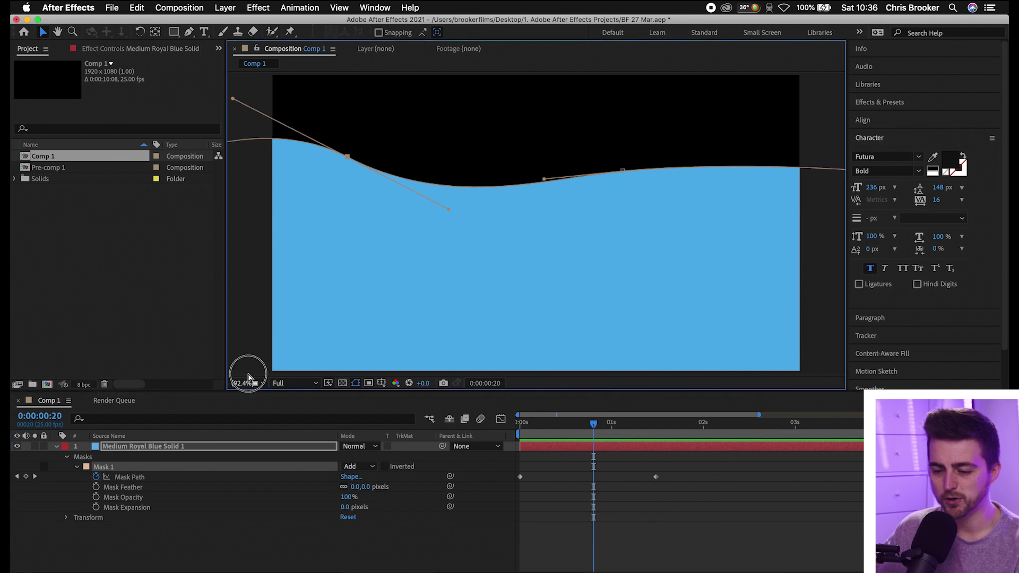
{"action": "left_click", "coordinate": [243, 384]}
{"action": "left_click", "coordinate": [250, 284]}
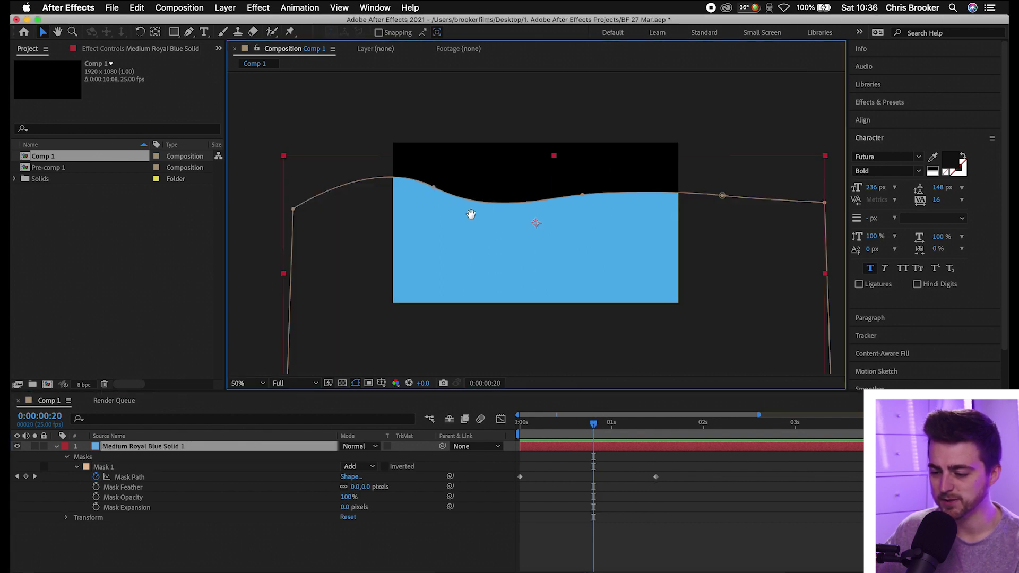
{"action": "left_click_drag", "start_coordinate": [471, 212], "coordinate": [456, 301]}
{"action": "key", "text": "v"}
{"action": "left_click_drag", "start_coordinate": [665, 428], "coordinate": [655, 424]}
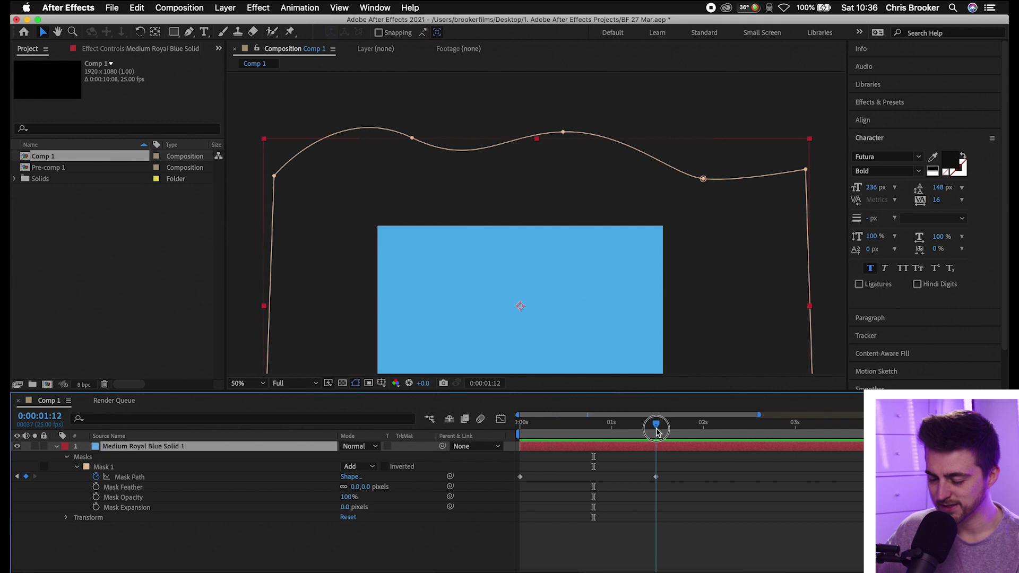
{"action": "left_click_drag", "start_coordinate": [563, 131], "coordinate": [565, 80]}
{"action": "left_click_drag", "start_coordinate": [409, 131], "coordinate": [399, 163]}
{"action": "left_click_drag", "start_coordinate": [704, 178], "coordinate": [704, 199]}
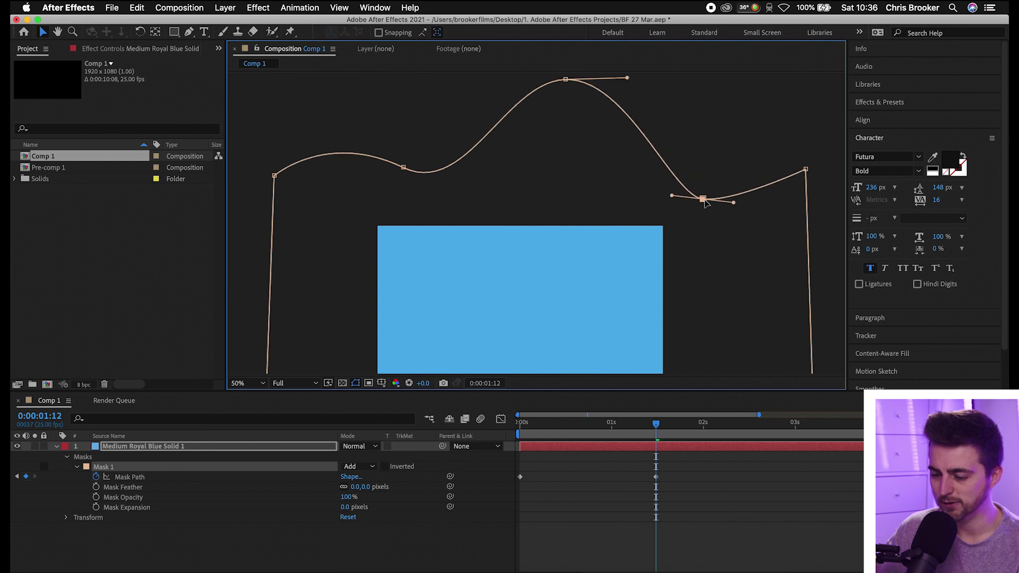
Preview the exaggerated wave from the start and add a Mask Path keyframe at 0:00:07:00
{"action": "left_click_drag", "start_coordinate": [631, 421], "coordinate": [471, 443]}
{"action": "key", "text": "space"}
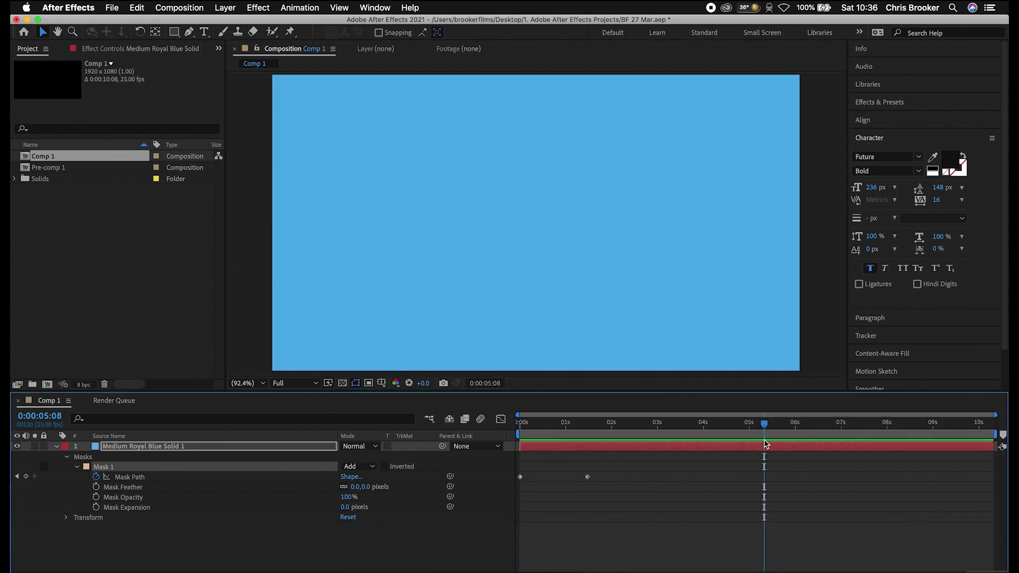
{"action": "left_click_drag", "start_coordinate": [784, 424], "coordinate": [841, 427]}
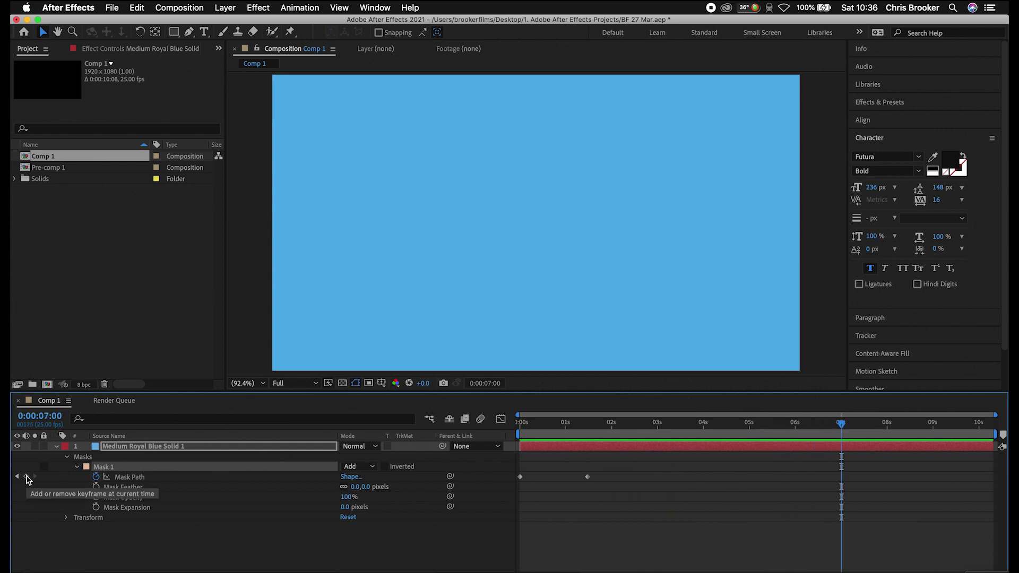
{"action": "left_click", "coordinate": [26, 477]}
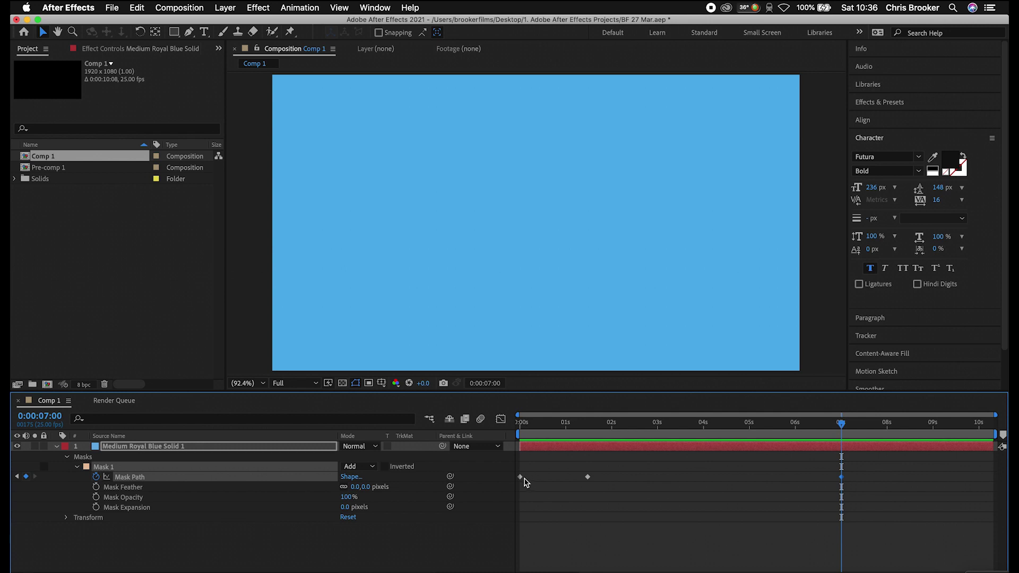
Repeat the starting wave shape as a Mask Path keyframe at 0:00:08:22 and preview the wave falling out of frame
{"action": "left_click_drag", "start_coordinate": [928, 435], "coordinate": [928, 432]}
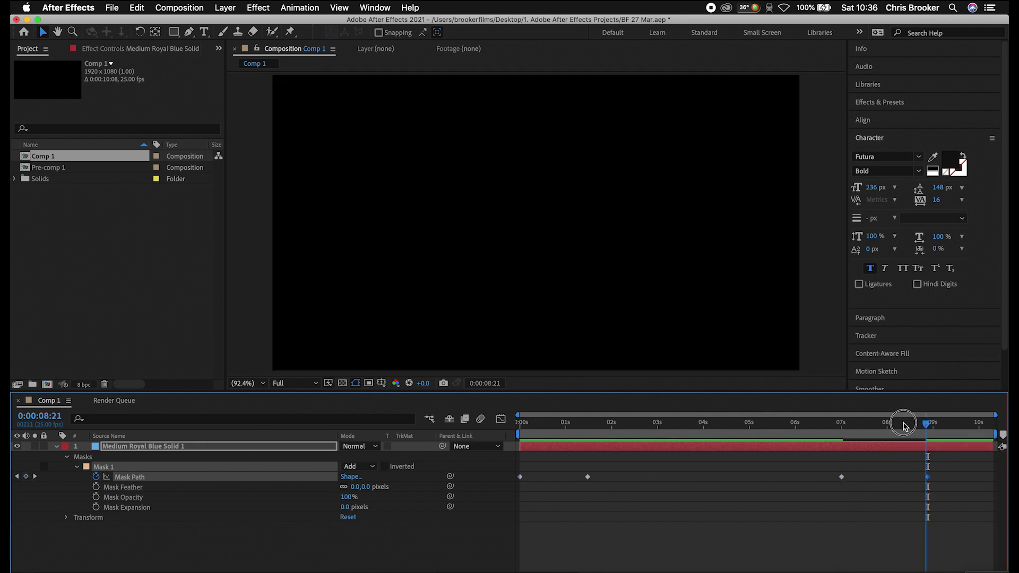
{"action": "left_click", "coordinate": [843, 432]}
{"action": "key", "text": "space"}
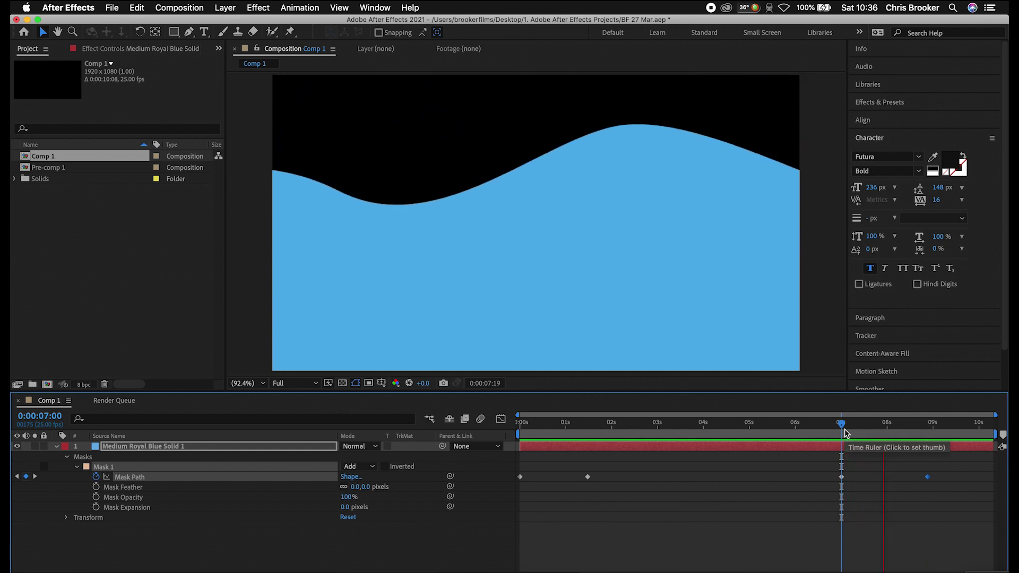
{"action": "key", "text": "space"}
{"action": "key", "text": "Home"}
{"action": "key", "text": "space"}
At 0:00:08:22, reshape the lowered wave by dropping its middle trough and spreading the points on either side outward
{"action": "left_click_drag", "start_coordinate": [787, 427], "coordinate": [844, 432]}
{"action": "scroll", "coordinate": [660, 253], "scroll_direction": "up", "scroll_amount": 5}
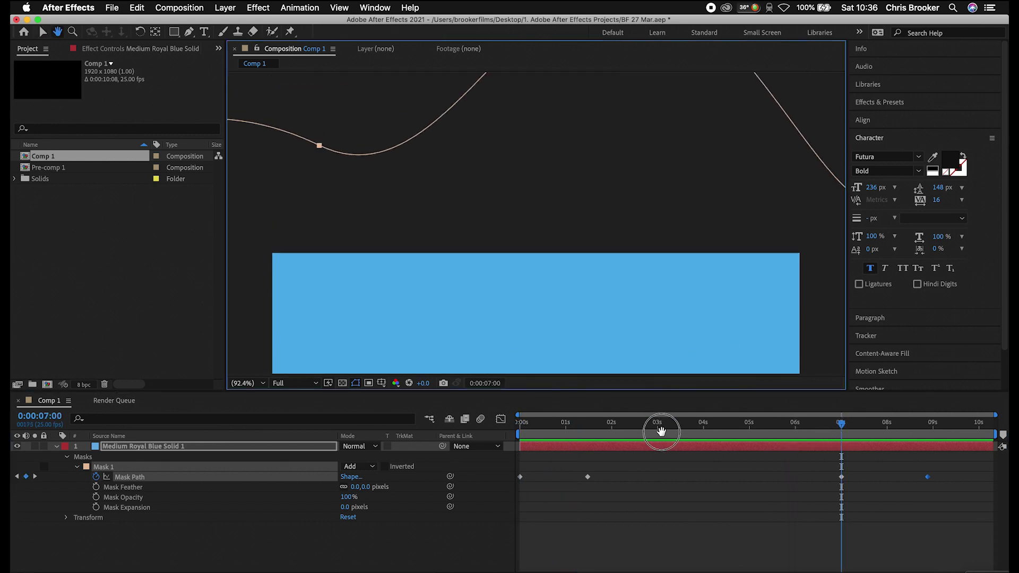
{"action": "left_click_drag", "start_coordinate": [936, 428], "coordinate": [930, 425]}
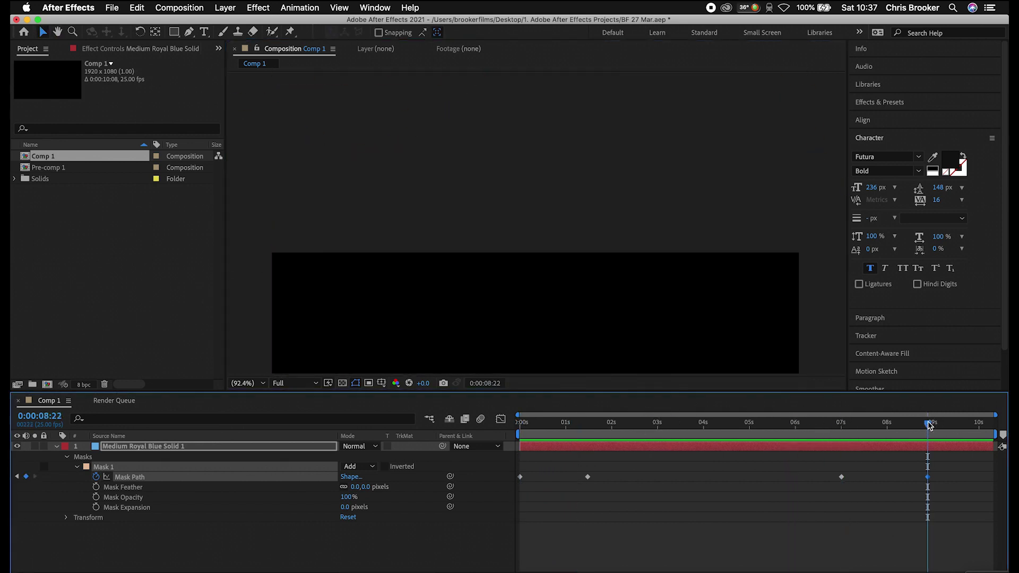
{"action": "scroll", "coordinate": [675, 102], "scroll_direction": "down", "scroll_amount": 6}
{"action": "key", "text": "h"}
{"action": "left_click_drag", "start_coordinate": [631, 200], "coordinate": [623, 292]}
{"action": "scroll", "coordinate": [623, 292], "scroll_direction": "up", "scroll_amount": 4}
{"action": "left_click_drag", "start_coordinate": [649, 253], "coordinate": [514, 388]}
{"action": "key", "text": "v"}
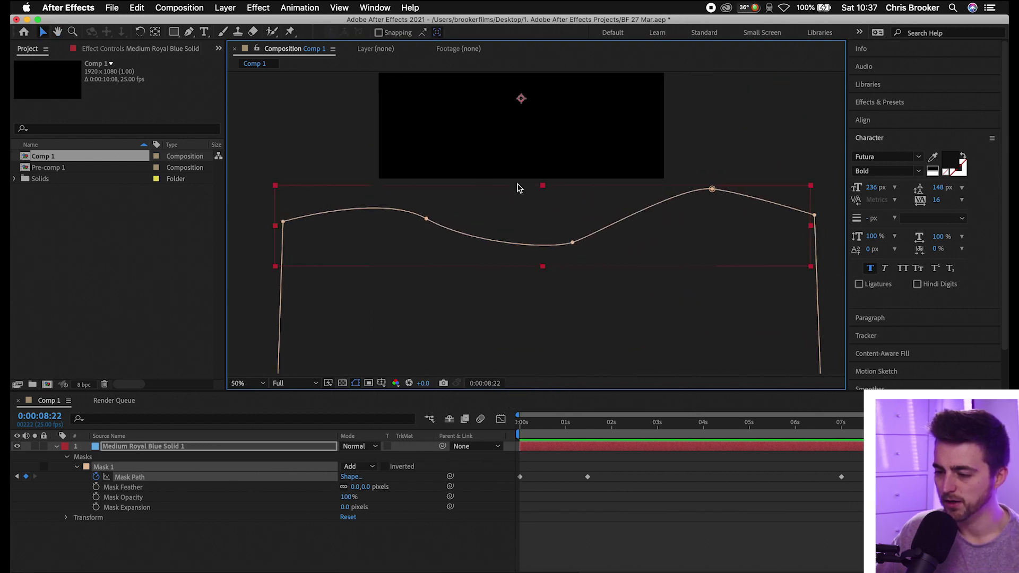
{"action": "left_click", "coordinate": [525, 199]}
{"action": "left_click_drag", "start_coordinate": [573, 242], "coordinate": [598, 289]}
{"action": "left_click_drag", "start_coordinate": [420, 223], "coordinate": [370, 215]}
{"action": "left_click_drag", "start_coordinate": [716, 191], "coordinate": [756, 191]}
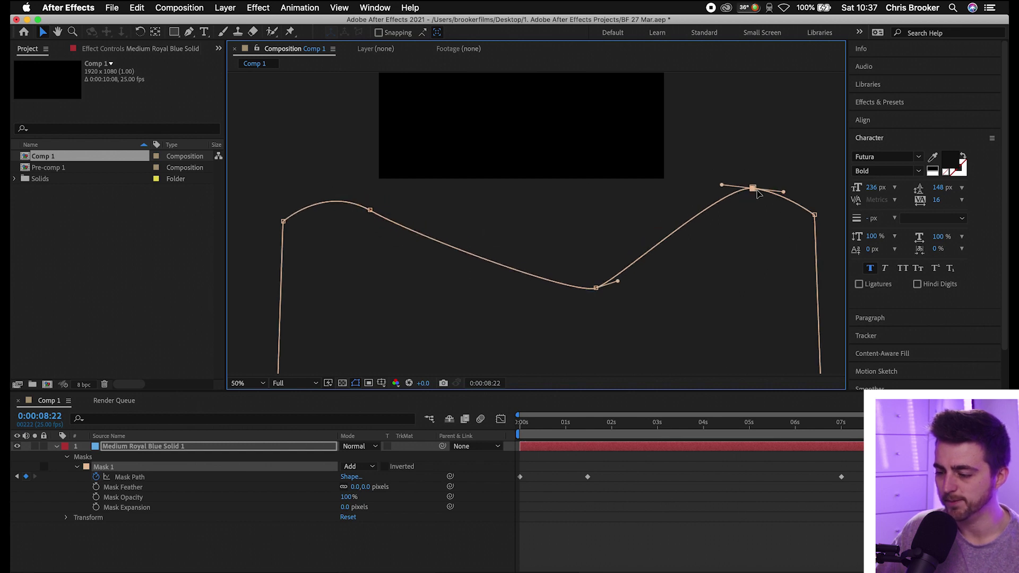
Fit the composition in the viewer and preview the falling wave from 0:00:06:18
{"action": "left_click_drag", "start_coordinate": [853, 430], "coordinate": [828, 428]}
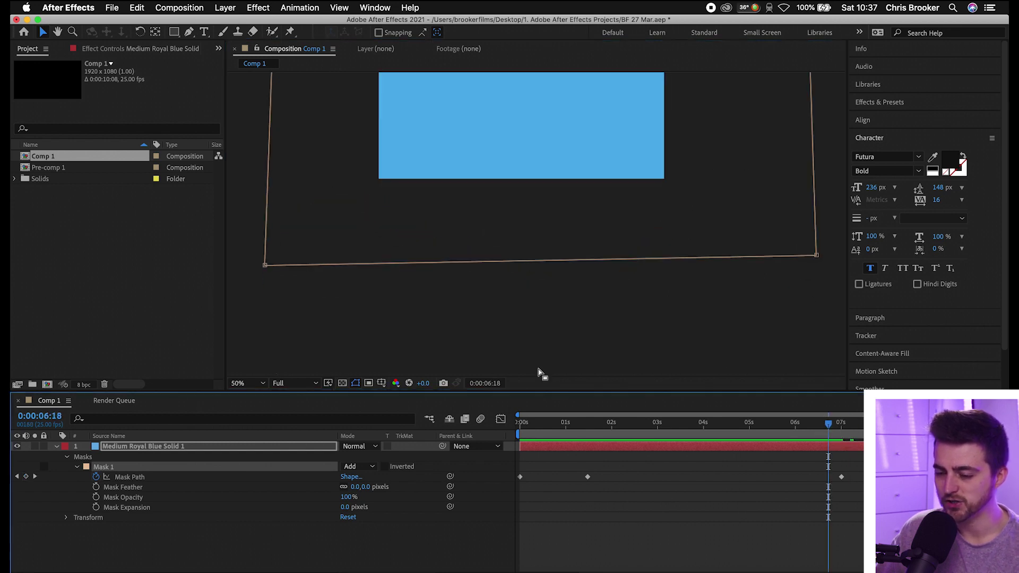
{"action": "left_click", "coordinate": [247, 383]}
{"action": "left_click", "coordinate": [247, 190]}
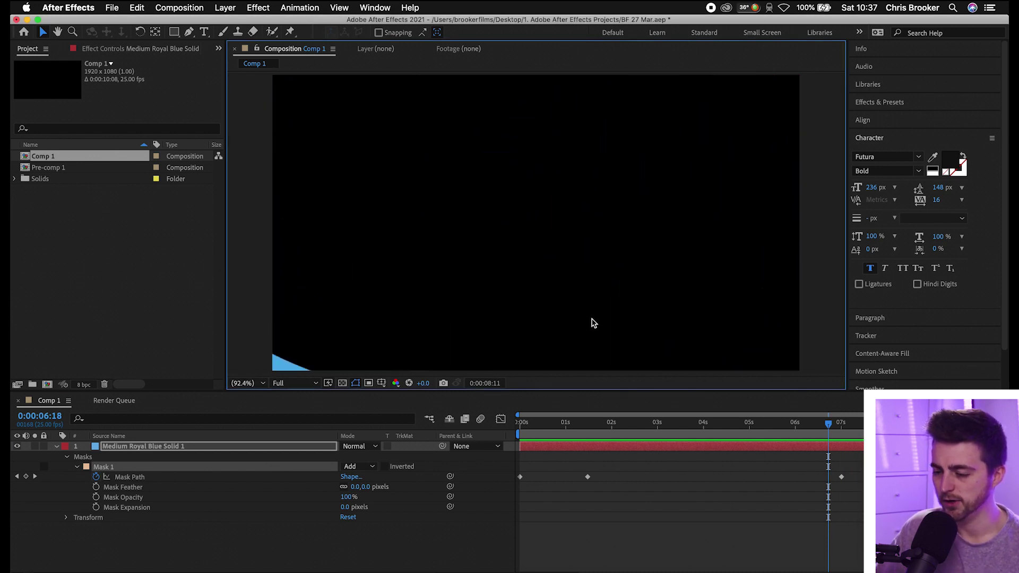
Return to the first frame and duplicate the masked blue solid layer
{"action": "left_click_drag", "start_coordinate": [605, 423], "coordinate": [493, 444]}
{"action": "left_click", "coordinate": [523, 445]}
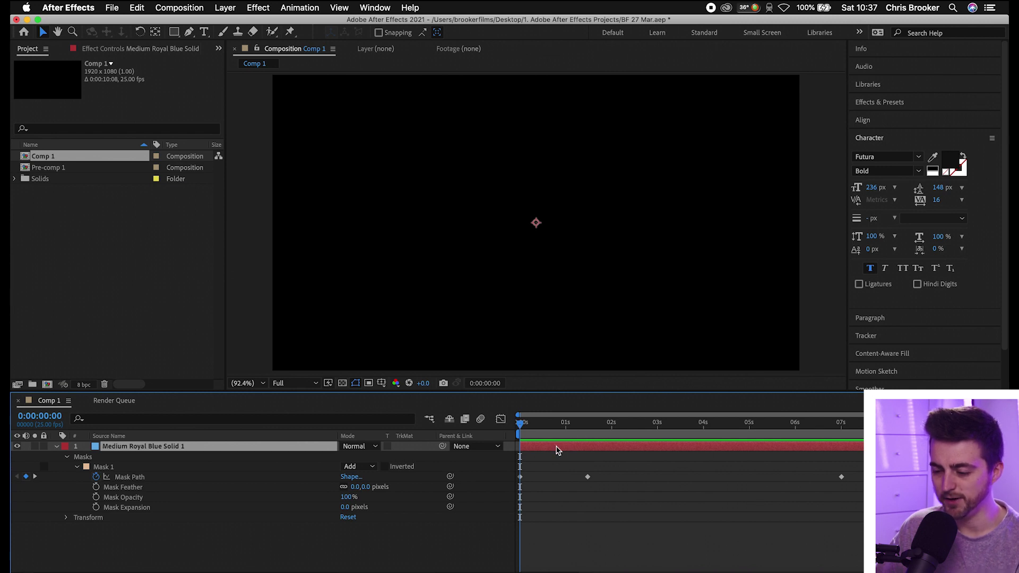
{"action": "key", "text": "super+d"}
Find the Gradient Ramp effect and apply it to the lower of the two solid layers
{"action": "left_click", "coordinate": [171, 457]}
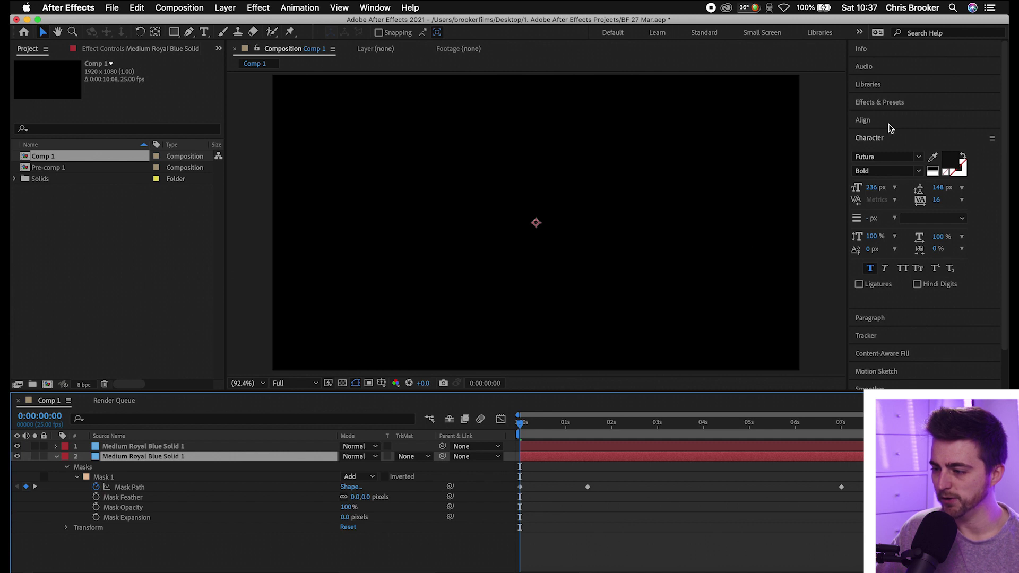
{"action": "left_click", "coordinate": [896, 103]}
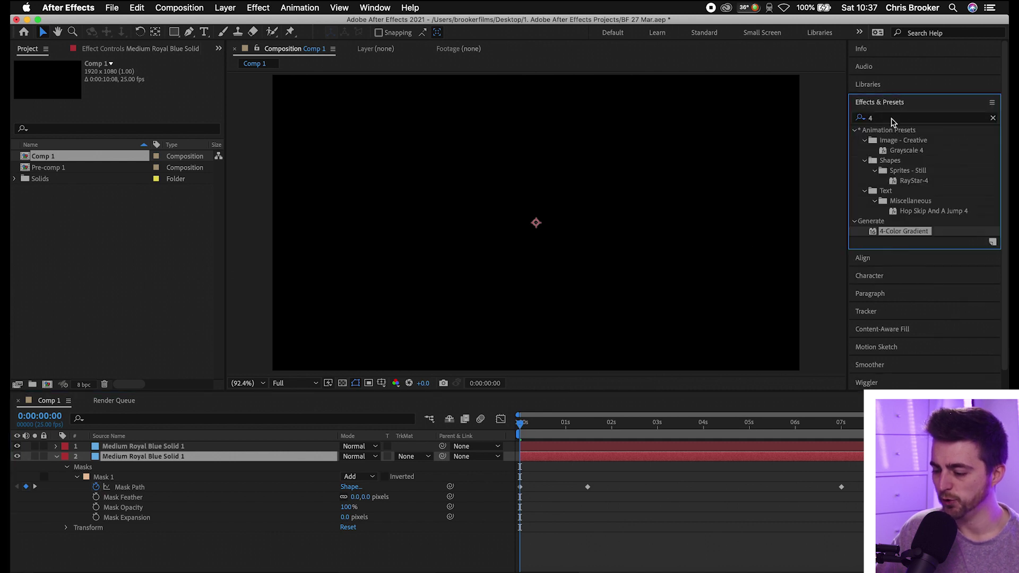
{"action": "left_click", "coordinate": [891, 118]}
{"action": "key", "text": "BackSpace"}
{"action": "type", "text": "ramp"}
{"action": "left_click", "coordinate": [911, 141]}
{"action": "left_click_drag", "start_coordinate": [912, 143], "coordinate": [165, 458]}
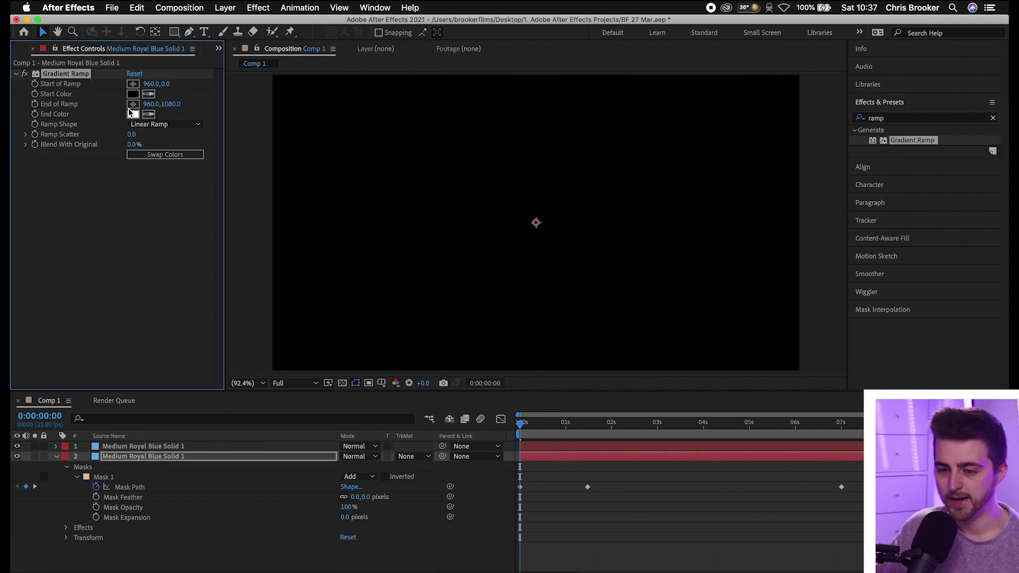
Set the Gradient Ramp's start color to a pale pink and its end color to a pale cyan
{"action": "left_click", "coordinate": [133, 95]}
{"action": "left_click_drag", "start_coordinate": [626, 197], "coordinate": [622, 184]}
{"action": "left_click", "coordinate": [869, 168]}
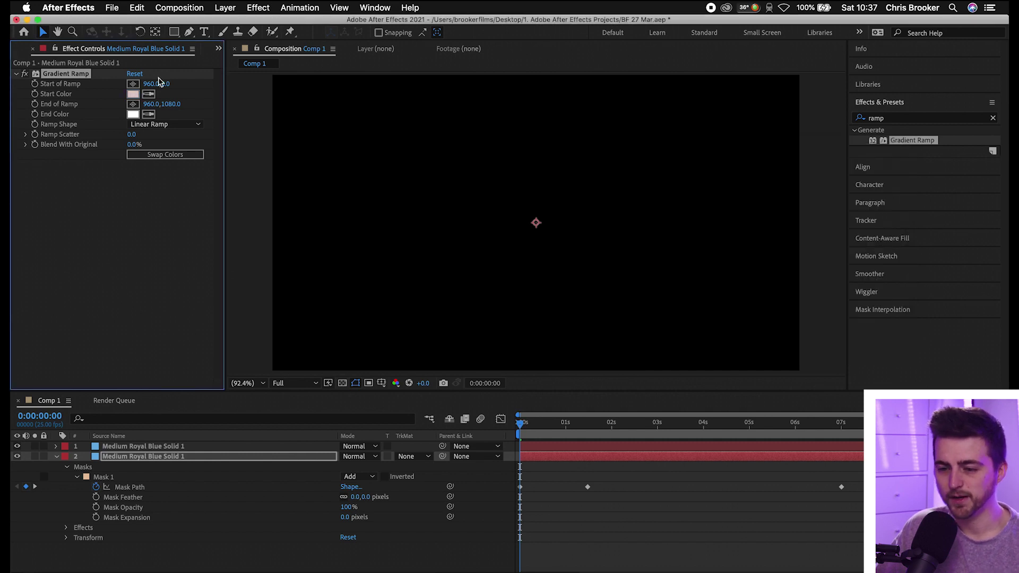
{"action": "left_click", "coordinate": [133, 114]}
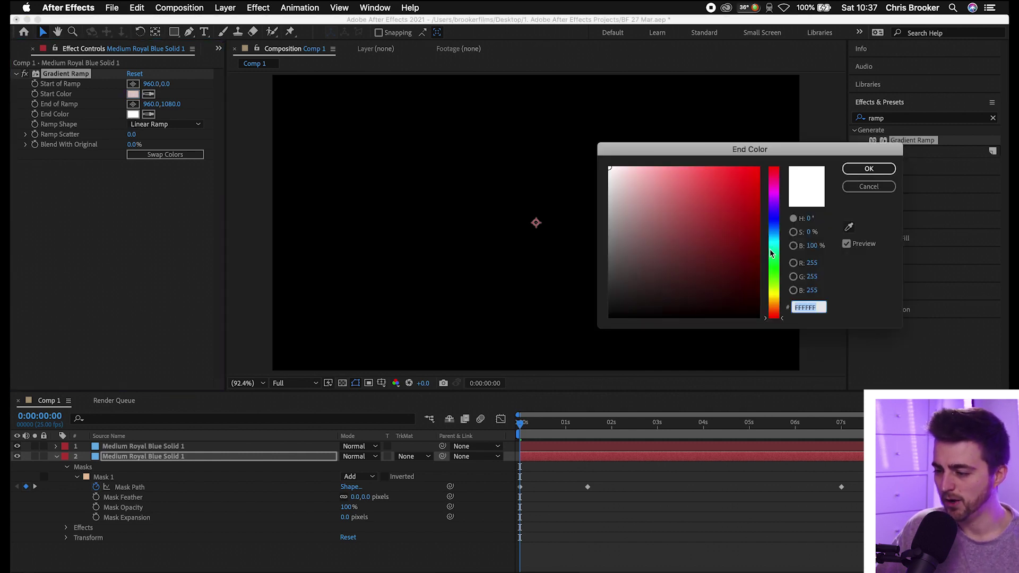
{"action": "left_click_drag", "start_coordinate": [771, 254], "coordinate": [772, 241]}
{"action": "left_click_drag", "start_coordinate": [661, 195], "coordinate": [637, 168]}
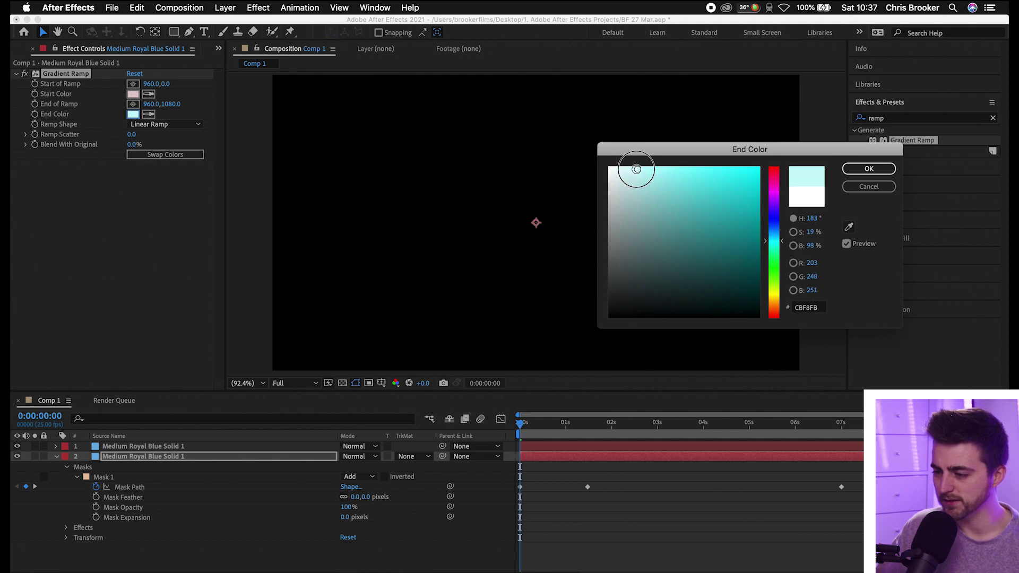
{"action": "left_click", "coordinate": [867, 171]}
Shift the upper solid layer a few frames later in the timeline and preview the offset waves from the start
{"action": "key", "text": ";"}
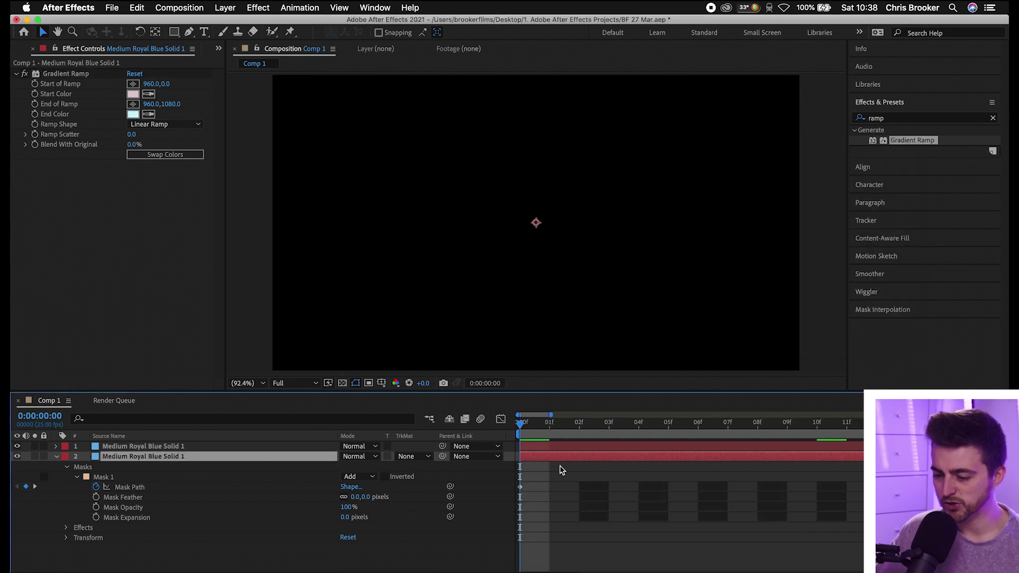
{"action": "left_click", "coordinate": [557, 448]}
{"action": "key", "text": "space"}
{"action": "left_click", "coordinate": [436, 442]}
{"action": "left_click_drag", "start_coordinate": [542, 445], "coordinate": [628, 447]}
{"action": "key", "text": "space"}
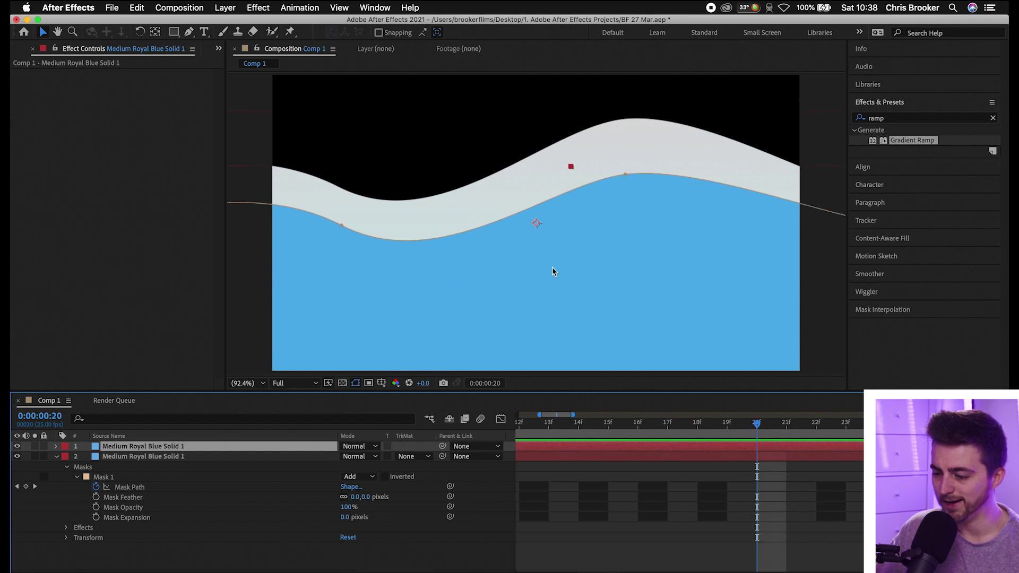
{"action": "key", "text": "minus"}
{"action": "key", "text": "minus"}
{"action": "left_click", "coordinate": [568, 444]}
{"action": "key", "text": "space"}
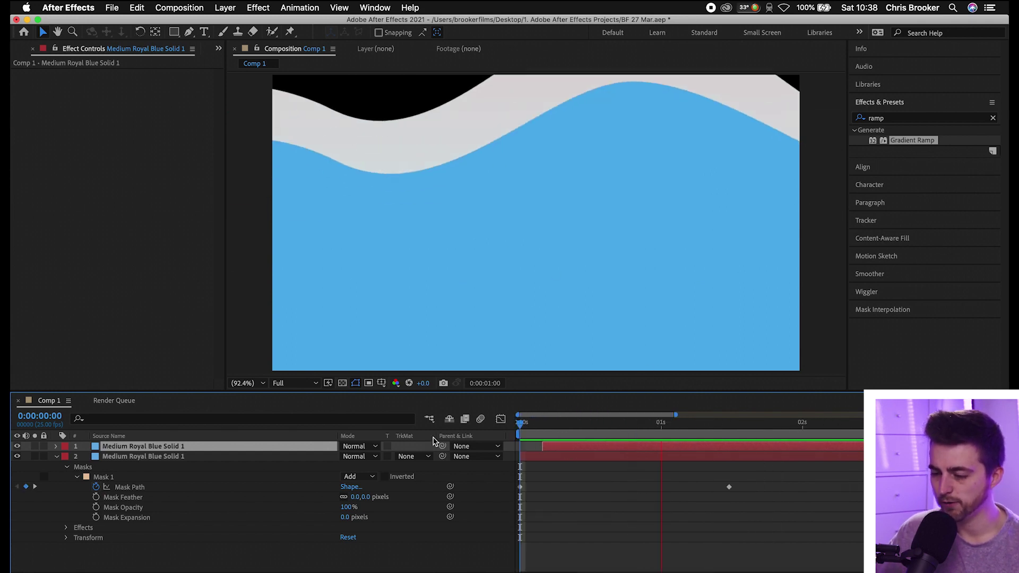
At 0:00:01:12, invert the gradient layer's wave by lowering its middle crest to the right and raising the points on either side
{"action": "left_click", "coordinate": [295, 383]}
{"action": "left_click", "coordinate": [245, 382]}
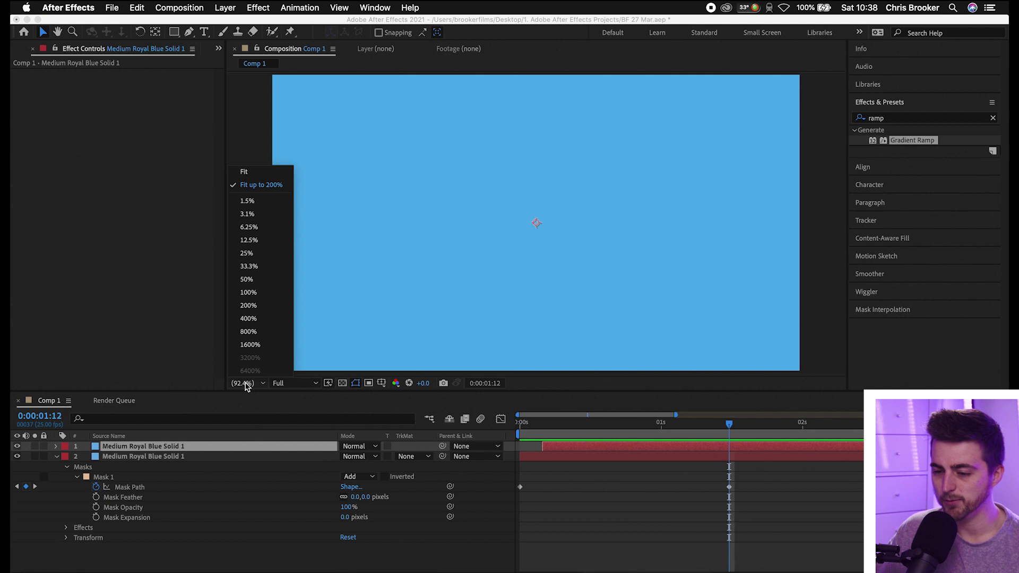
{"action": "left_click", "coordinate": [247, 279]}
{"action": "left_click", "coordinate": [730, 457]}
{"action": "mouse_move", "coordinate": [728, 435]}
{"action": "left_mouse_down"}
{"action": "mouse_move", "coordinate": [705, 428]}
{"action": "mouse_move", "coordinate": [728, 434]}
{"action": "left_mouse_up"}
{"action": "left_click", "coordinate": [729, 487]}
{"action": "key", "text": "space"}
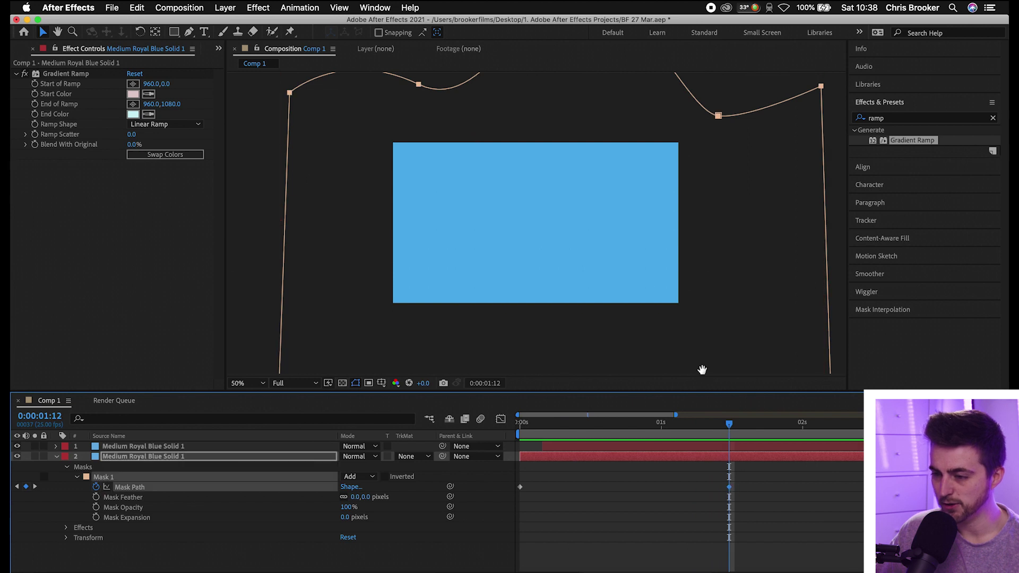
{"action": "left_click_drag", "start_coordinate": [638, 192], "coordinate": [637, 380]}
{"action": "left_click", "coordinate": [398, 262]}
{"action": "left_click", "coordinate": [417, 274]}
{"action": "left_click_drag", "start_coordinate": [417, 275], "coordinate": [492, 279]}
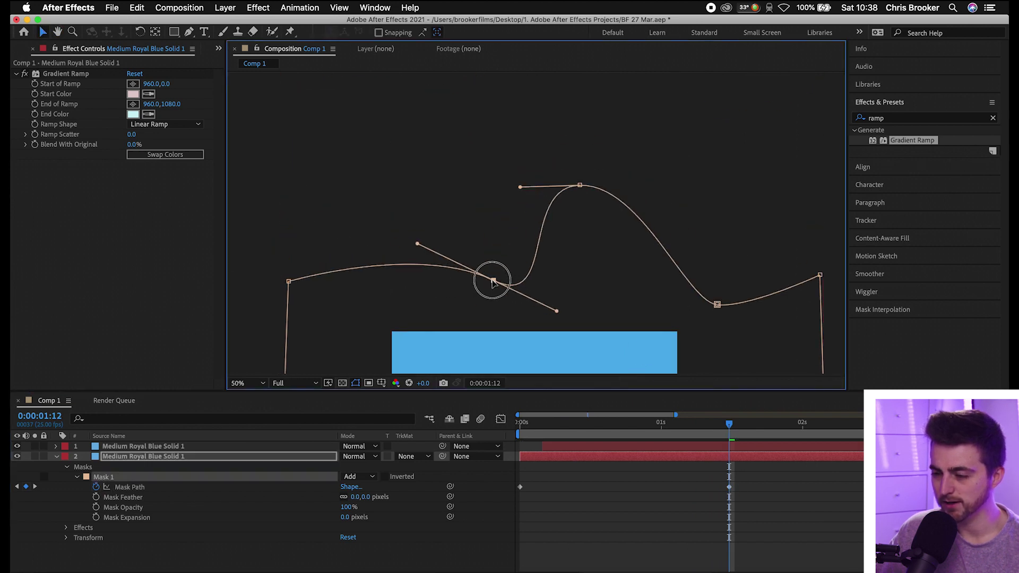
{"action": "left_click_drag", "start_coordinate": [579, 185], "coordinate": [536, 183]}
{"action": "left_click", "coordinate": [717, 313]}
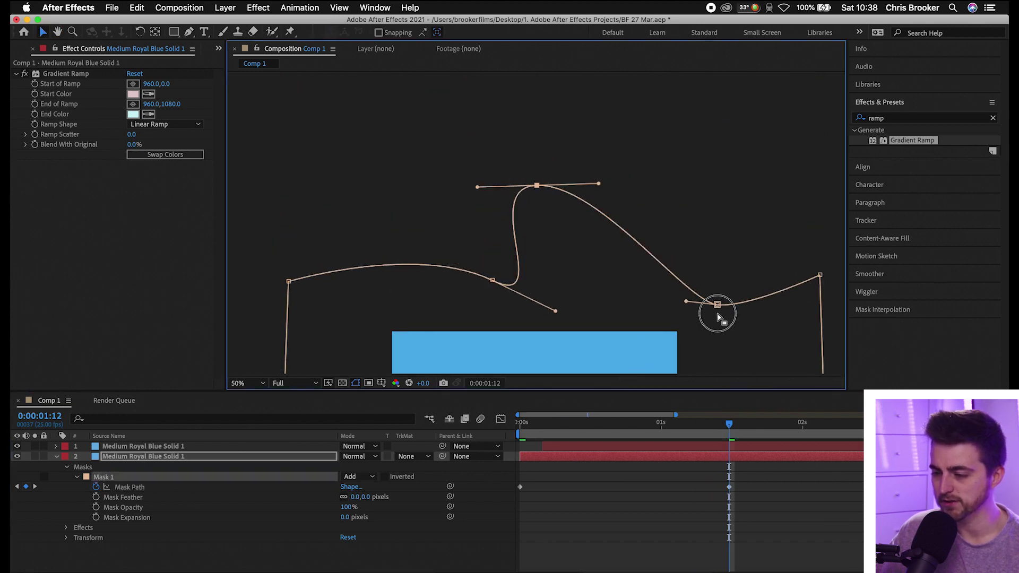
{"action": "left_click_drag", "start_coordinate": [717, 306], "coordinate": [734, 193]}
{"action": "left_click_drag", "start_coordinate": [537, 186], "coordinate": [640, 258]}
{"action": "left_click_drag", "start_coordinate": [484, 282], "coordinate": [380, 196]}
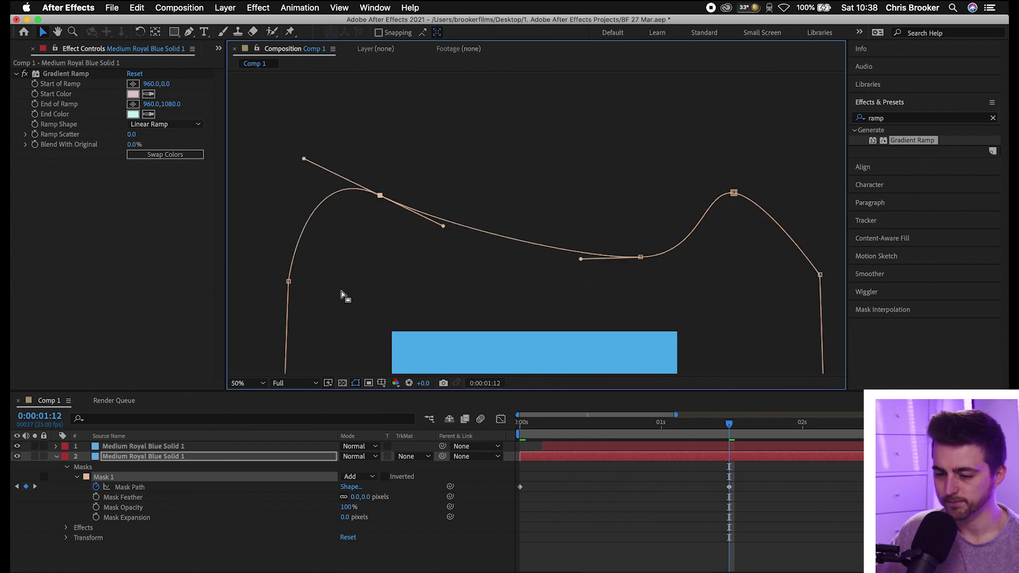
Fit the composition in the viewer and preview the two differently shaped waves from the first frame
{"action": "left_click", "coordinate": [255, 385]}
{"action": "left_click", "coordinate": [248, 292]}
{"action": "left_click_drag", "start_coordinate": [723, 426], "coordinate": [301, 441]}
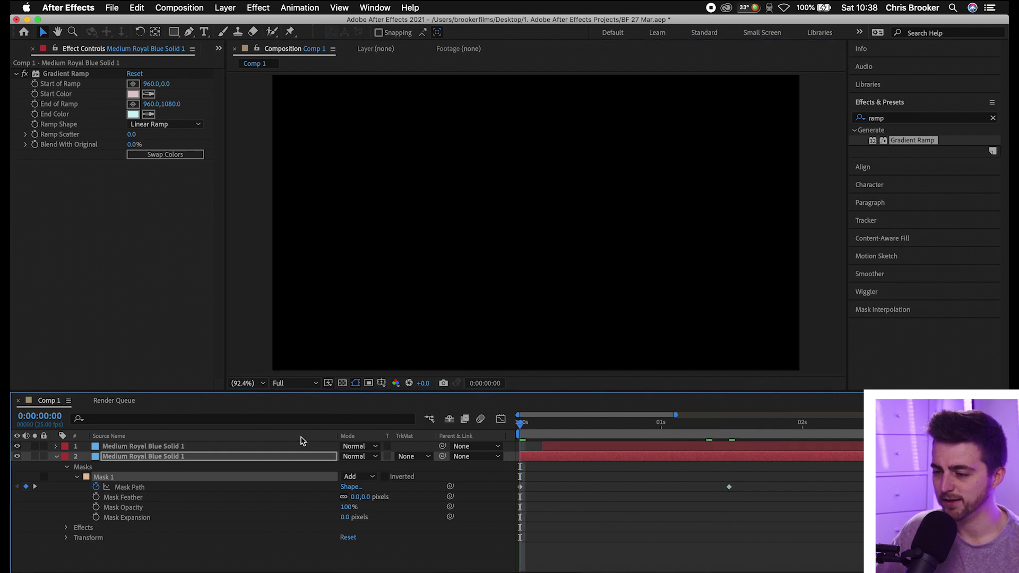
{"action": "key", "text": "space"}
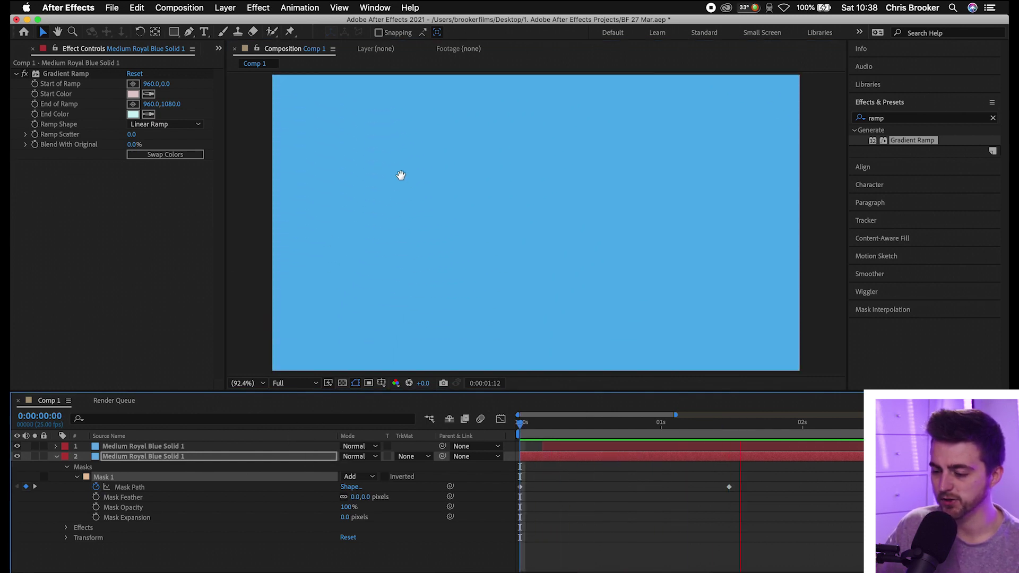
{"action": "left_click_drag", "start_coordinate": [624, 424], "coordinate": [507, 422]}
{"action": "key", "text": "space"}
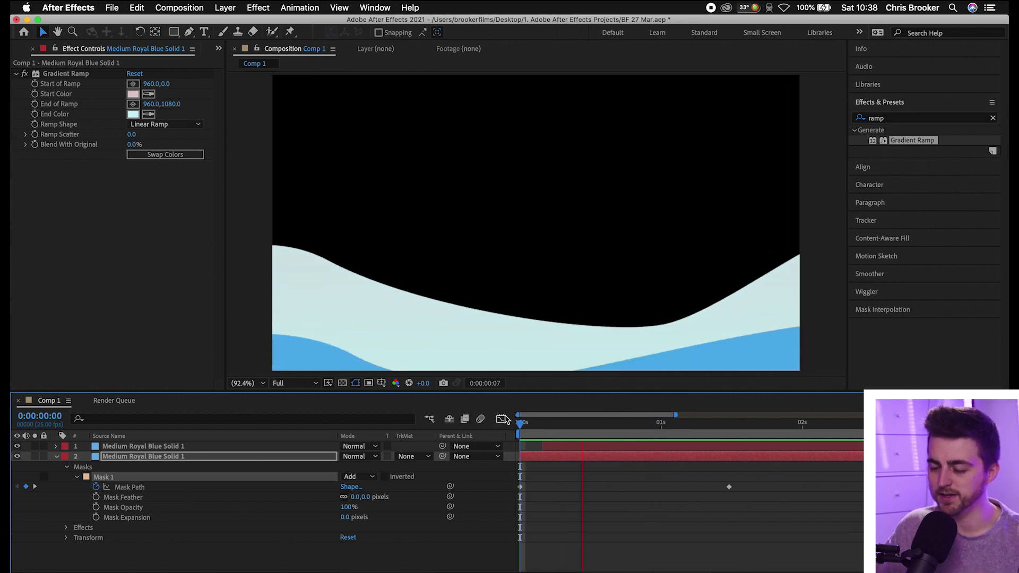
{"action": "key", "text": "space"}
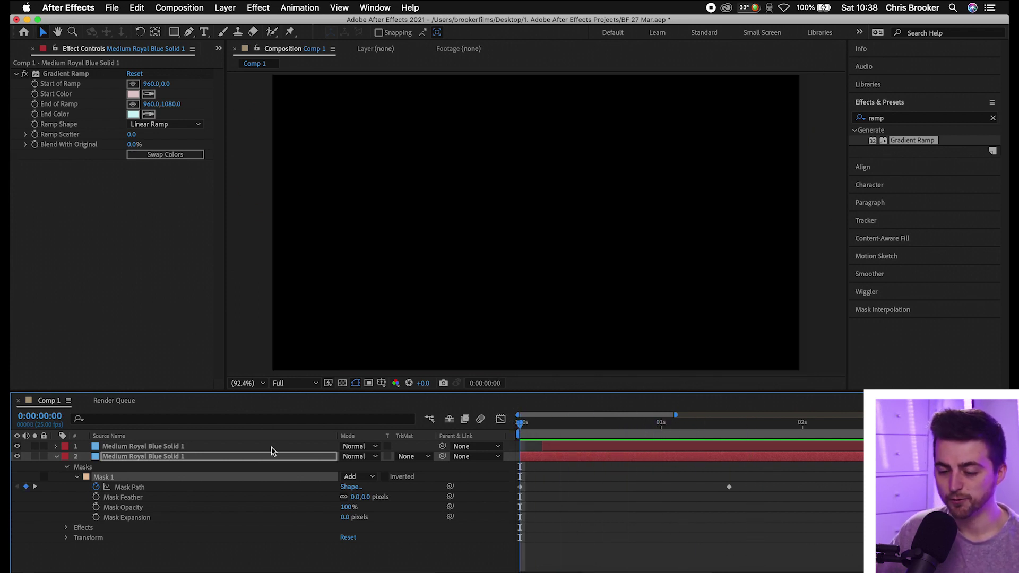
Pre-compose both solid layers into a composition named "Wave" and preview it up to 0:00:01:13
{"action": "left_click", "coordinate": [56, 457]}
{"action": "left_click_drag", "start_coordinate": [125, 500], "coordinate": [157, 434]}
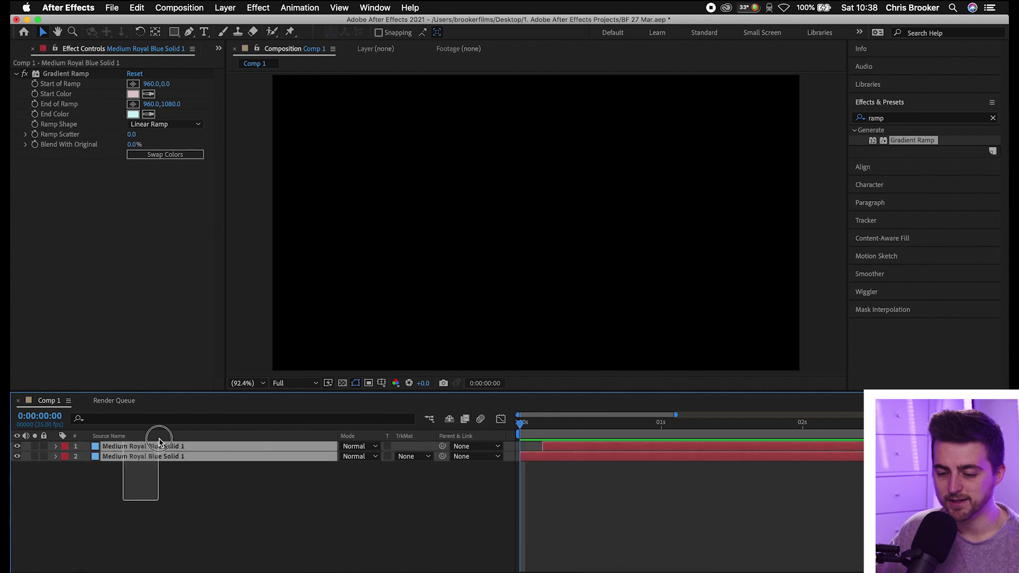
{"action": "right_click", "coordinate": [149, 445]}
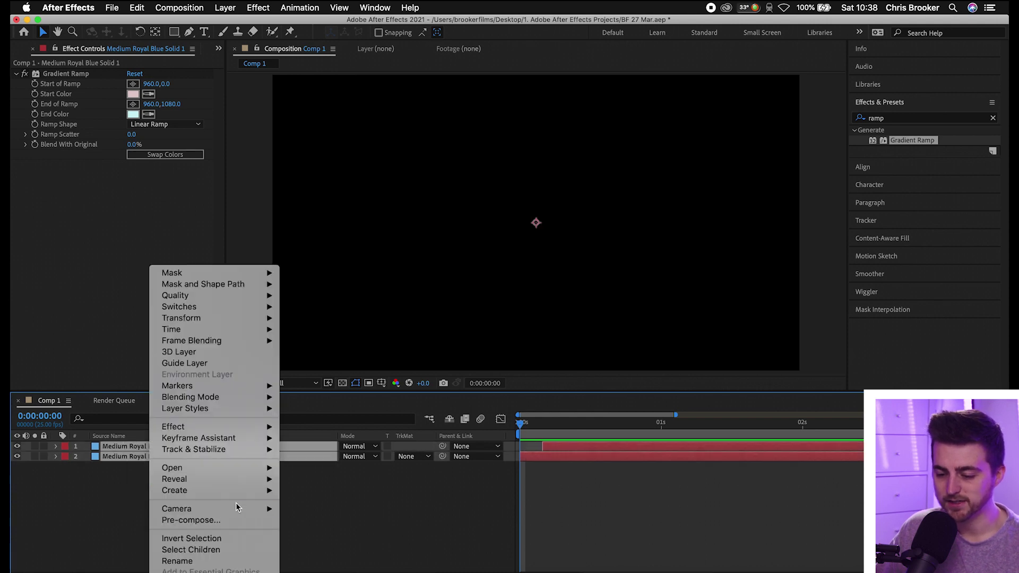
{"action": "left_click", "coordinate": [235, 520]}
{"action": "type", "text": "Wave"}
{"action": "key", "text": "Return"}
{"action": "key", "text": "space"}
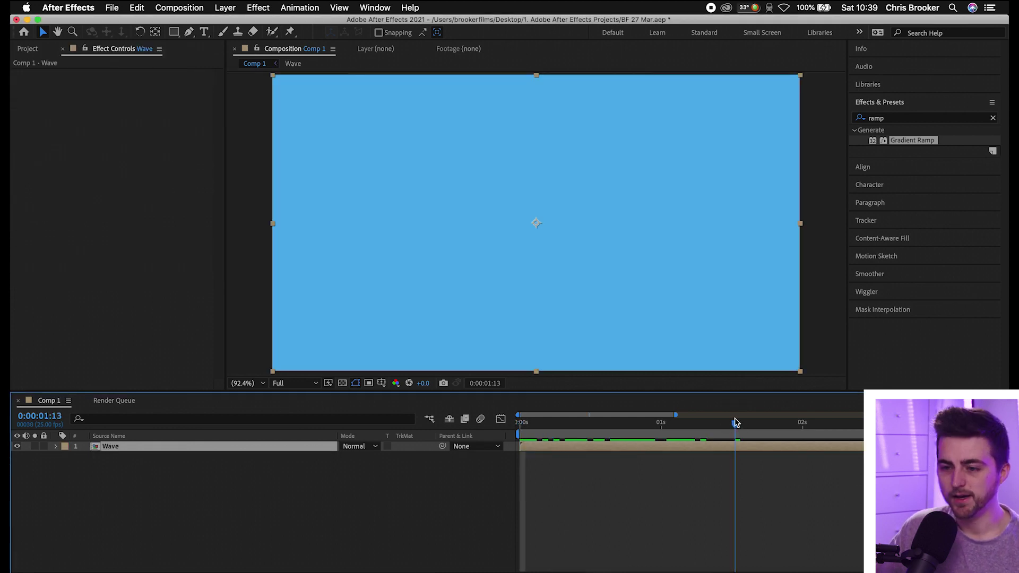
Add a text layer over the blue fill containing the creator's surname in capitals
{"action": "left_click", "coordinate": [203, 34]}
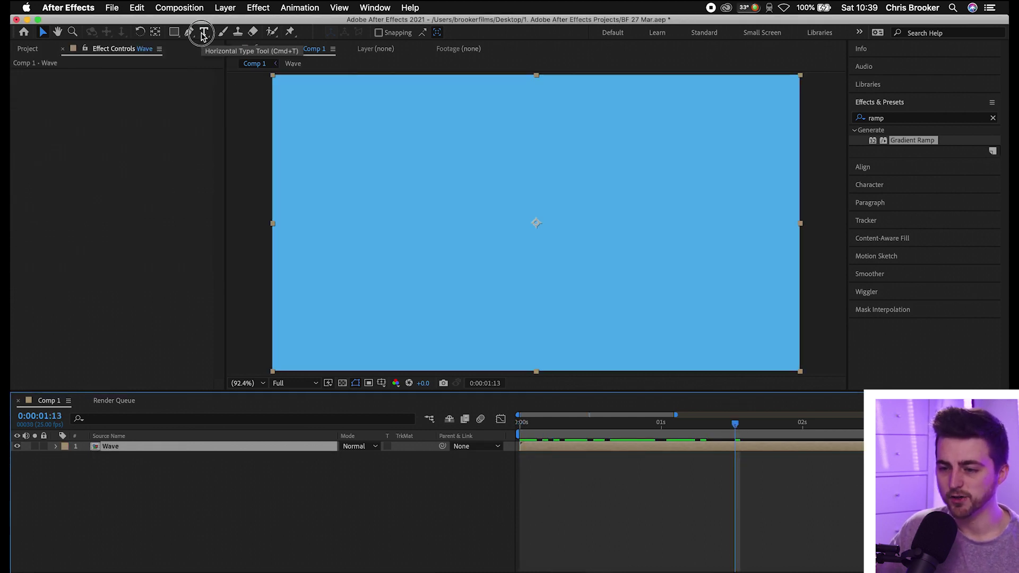
{"action": "left_click", "coordinate": [415, 227]}
{"action": "type", "text": "BROOKER"}
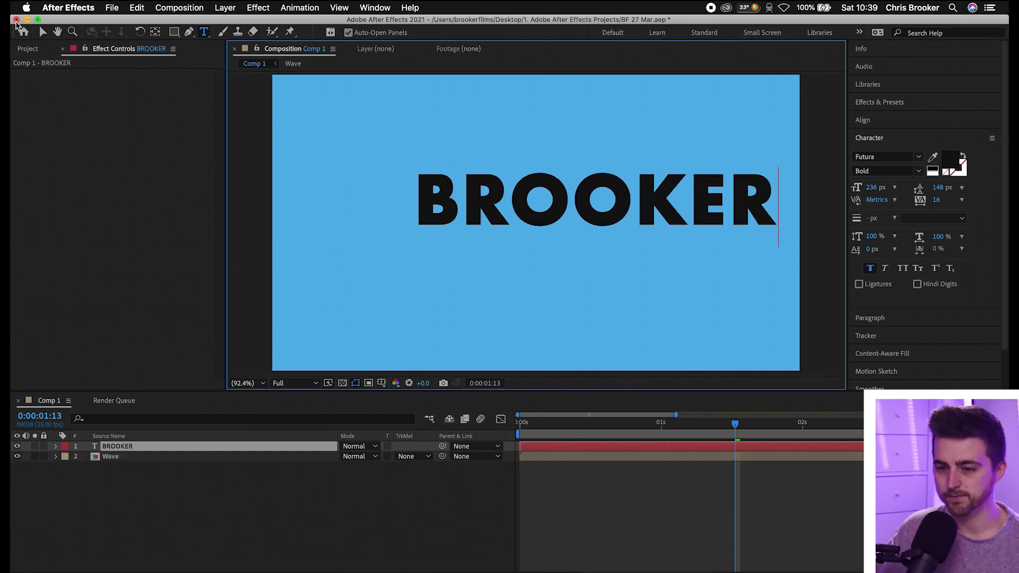
{"action": "left_click", "coordinate": [42, 32]}
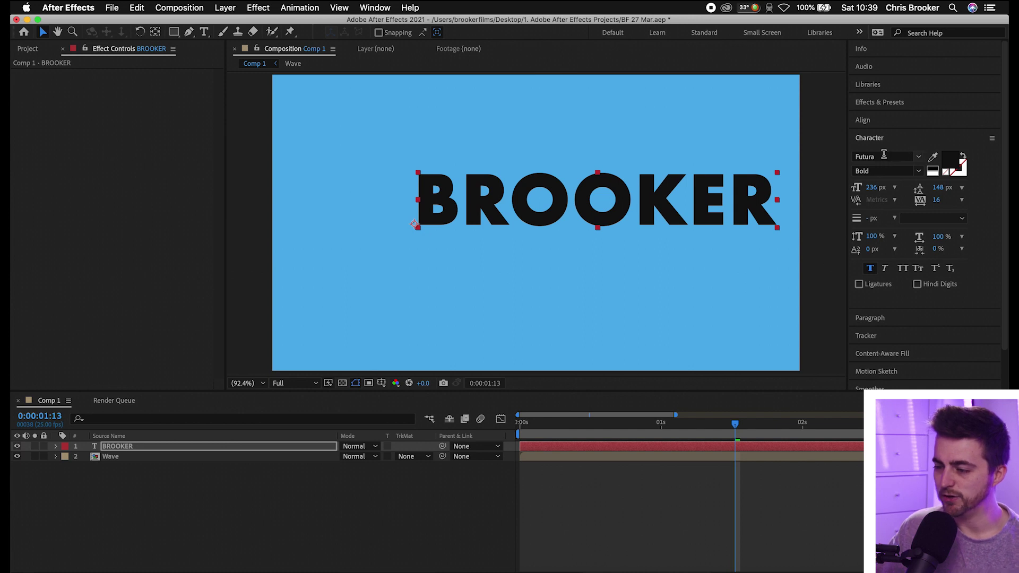
Set the title's font size to 257 px and centre it in the frame with the help of the proportional grid
{"action": "left_click_drag", "start_coordinate": [874, 187], "coordinate": [885, 187]}
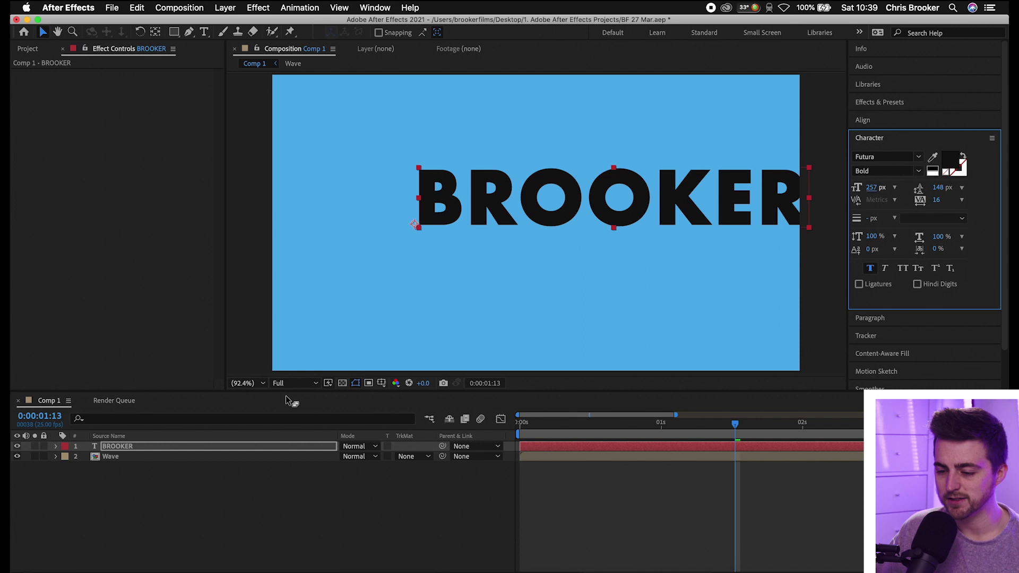
{"action": "left_click_drag", "start_coordinate": [582, 200], "coordinate": [508, 223]}
{"action": "left_click", "coordinate": [381, 382]}
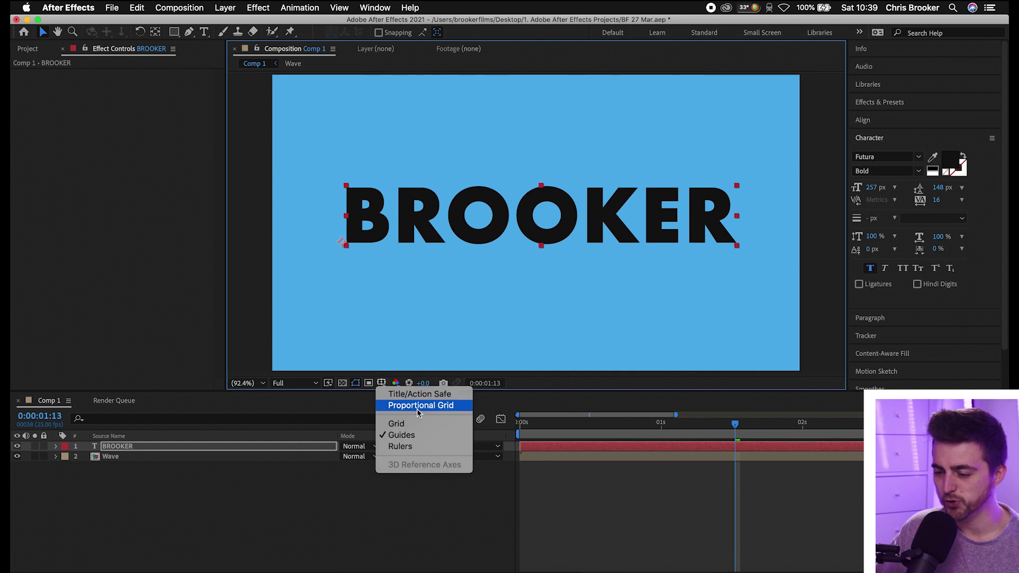
{"action": "left_click", "coordinate": [420, 405]}
{"action": "left_click_drag", "start_coordinate": [579, 215], "coordinate": [567, 220]}
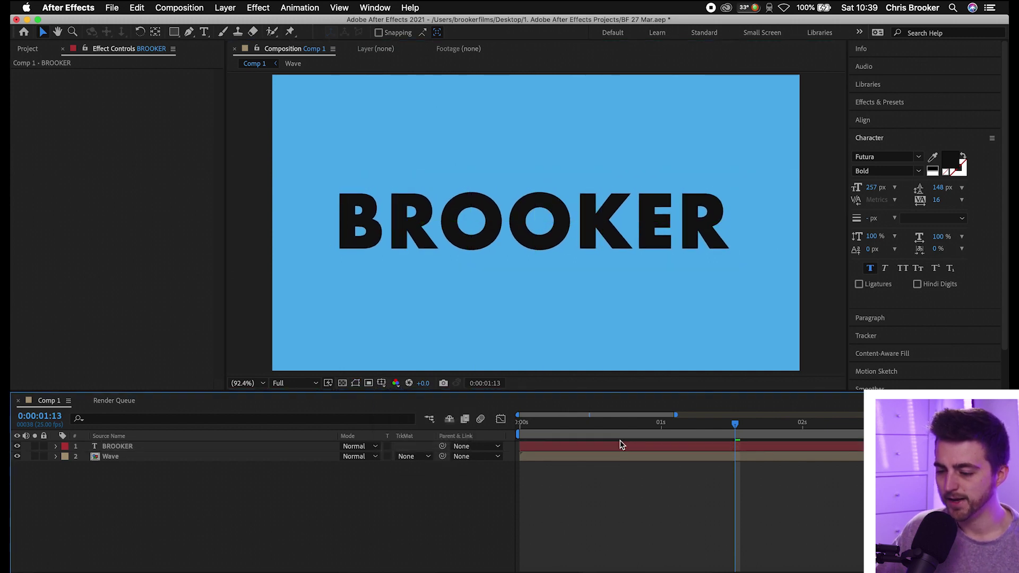
Show the track matte options and set the Wave layer's track matte to Alpha Matte using the title text layer
{"action": "left_click_drag", "start_coordinate": [649, 425], "coordinate": [684, 425]}
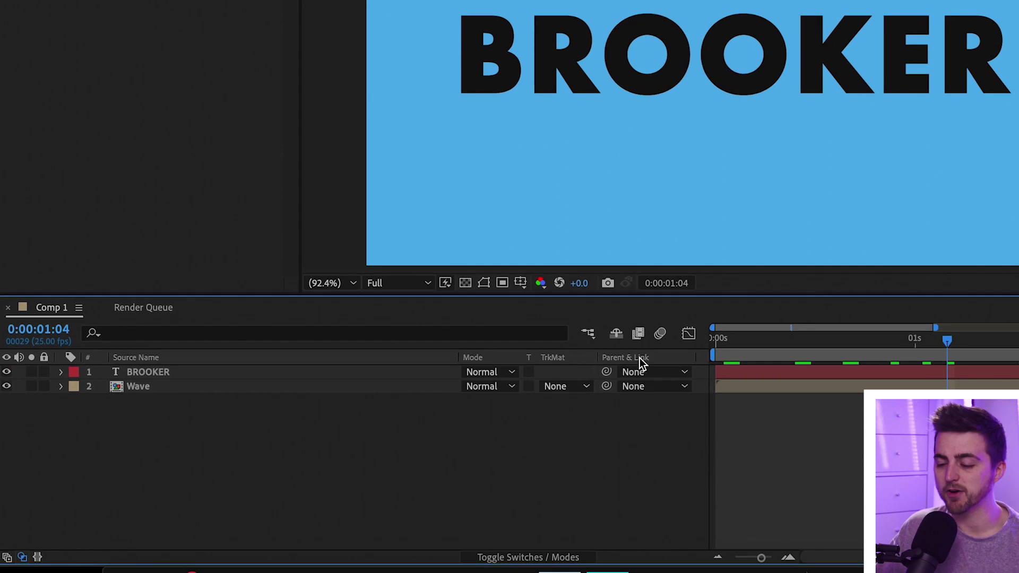
{"action": "left_click", "coordinate": [524, 556]}
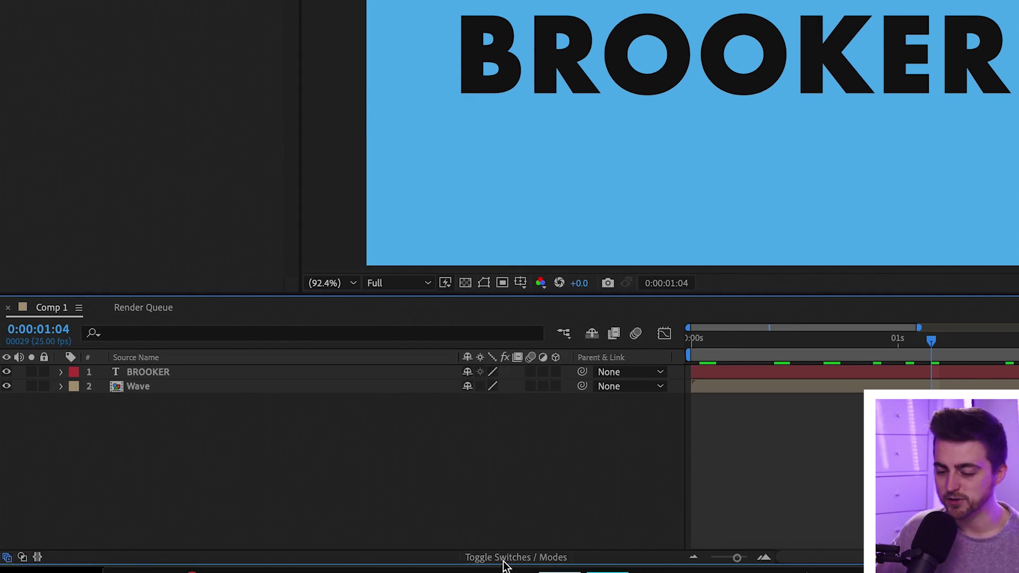
{"action": "left_click", "coordinate": [504, 565]}
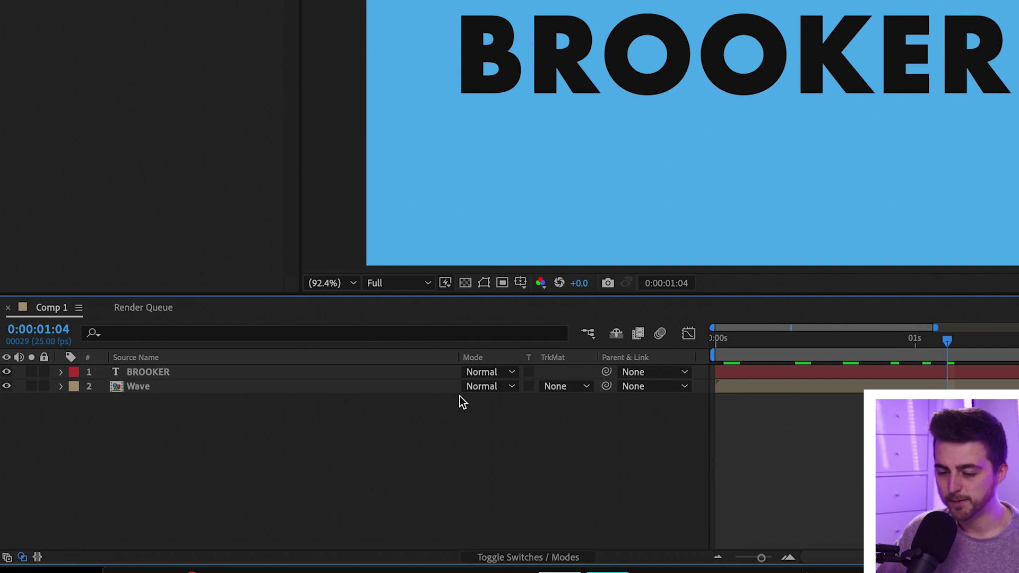
{"action": "left_click", "coordinate": [177, 373]}
{"action": "left_click", "coordinate": [161, 385]}
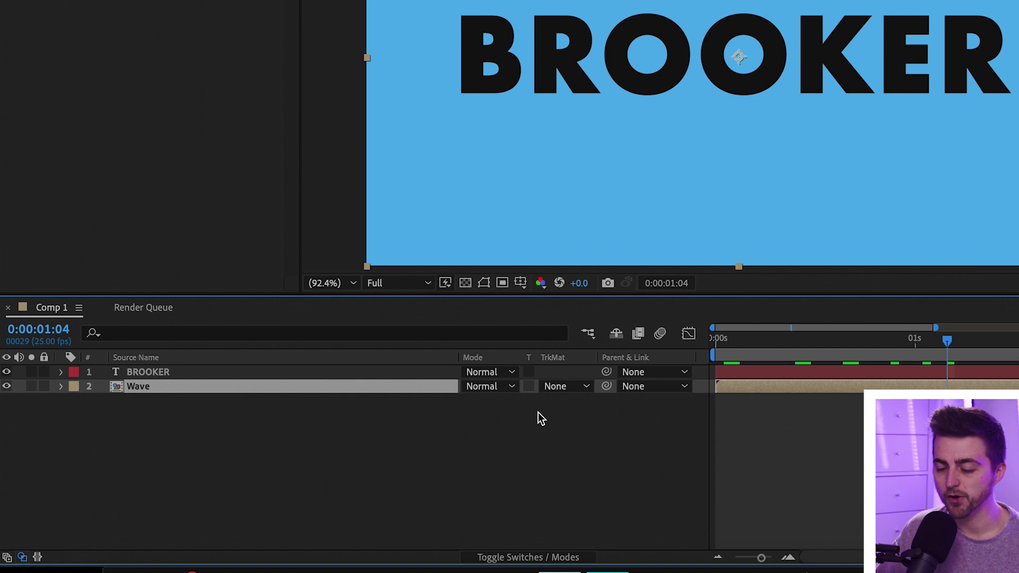
{"action": "left_click", "coordinate": [560, 390]}
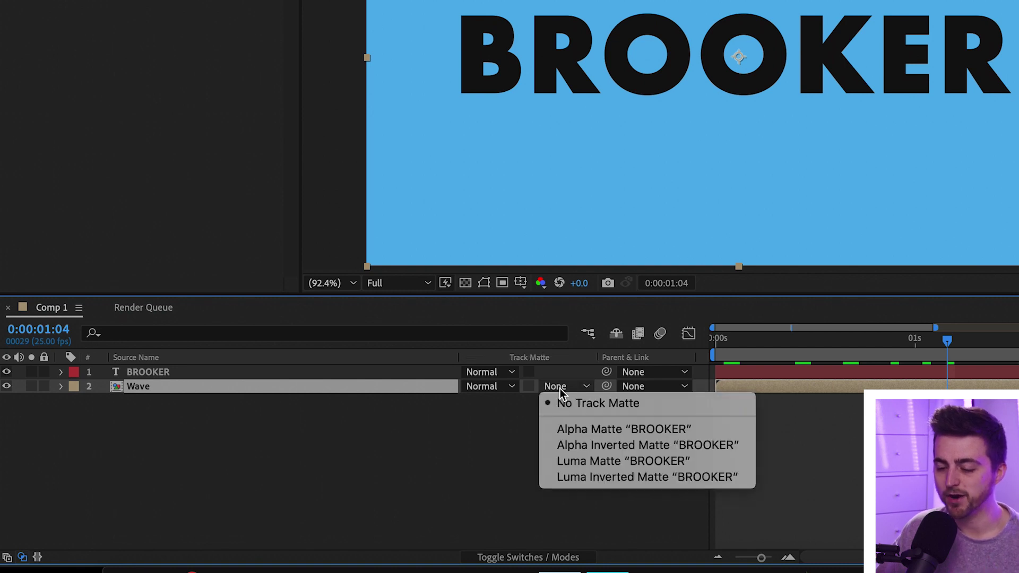
{"action": "left_click", "coordinate": [612, 429]}
Preview the wave filling and draining the title text, from the first frame and from 0:00:07:12
{"action": "left_click_drag", "start_coordinate": [891, 346], "coordinate": [851, 357]}
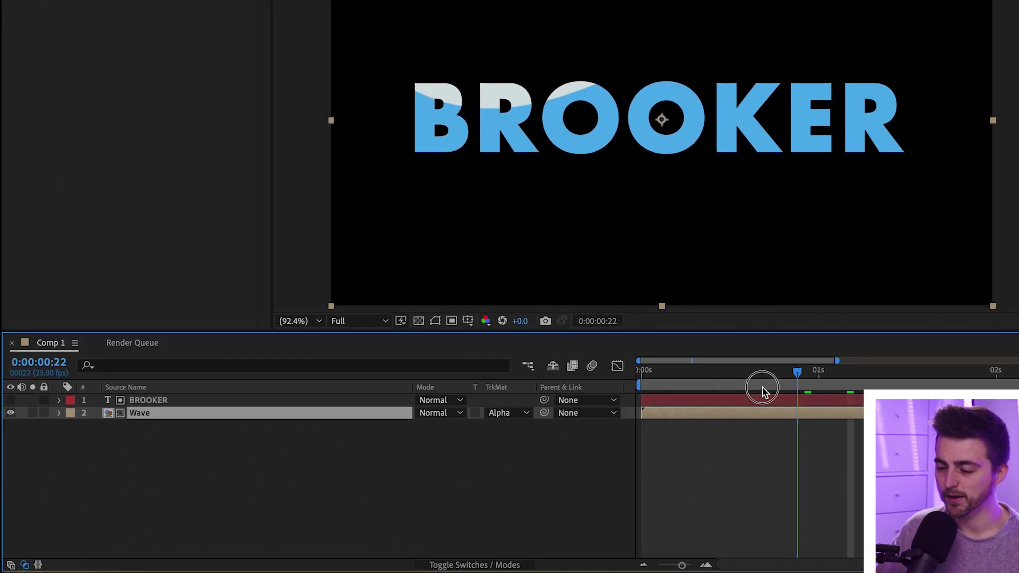
{"action": "left_click_drag", "start_coordinate": [763, 387], "coordinate": [584, 402]}
{"action": "key", "text": "space"}
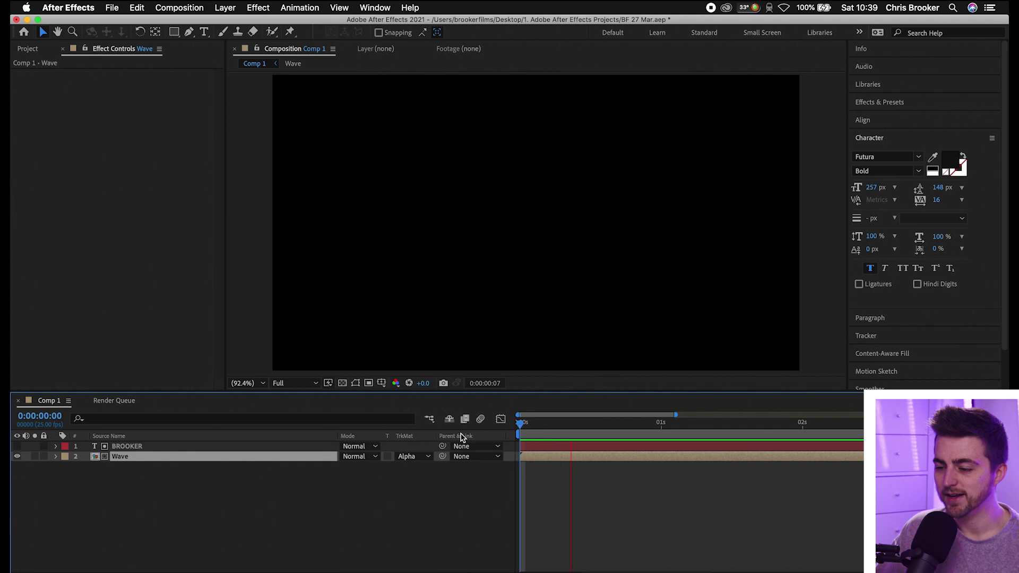
{"action": "left_click_drag", "start_coordinate": [586, 431], "coordinate": [857, 431]}
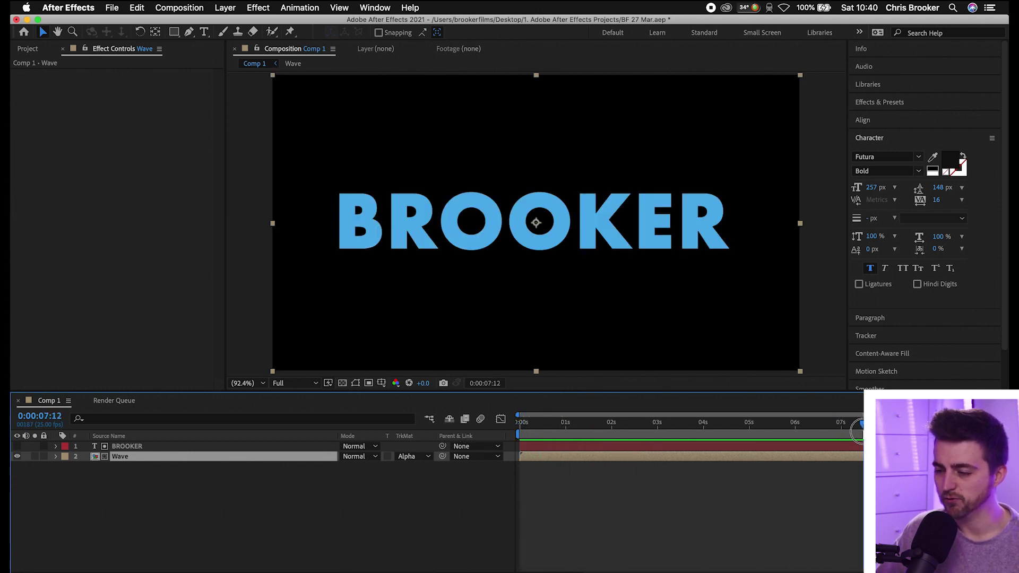
{"action": "key", "text": "space"}
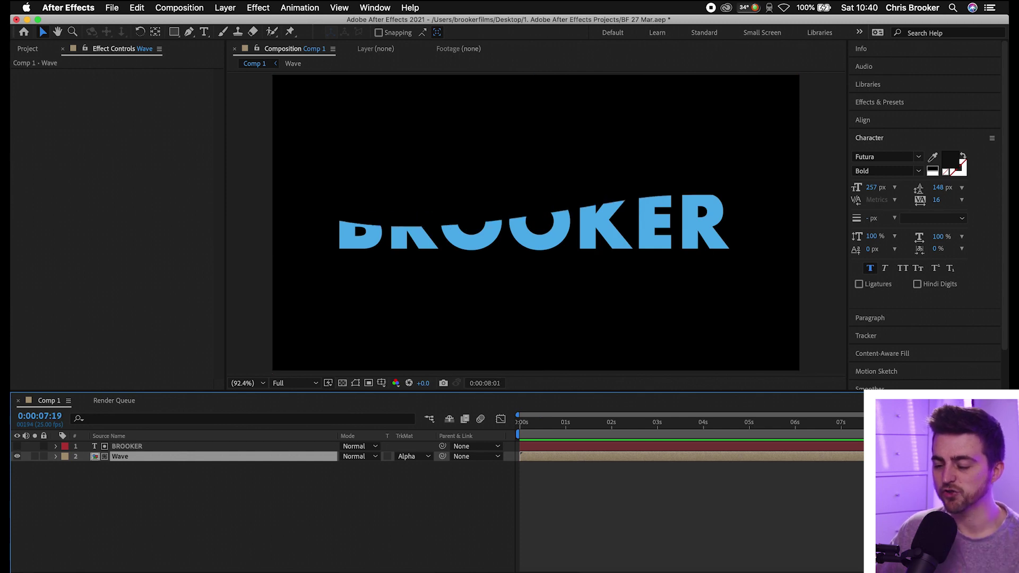
{"action": "left_click_drag", "start_coordinate": [876, 429], "coordinate": [501, 432]}
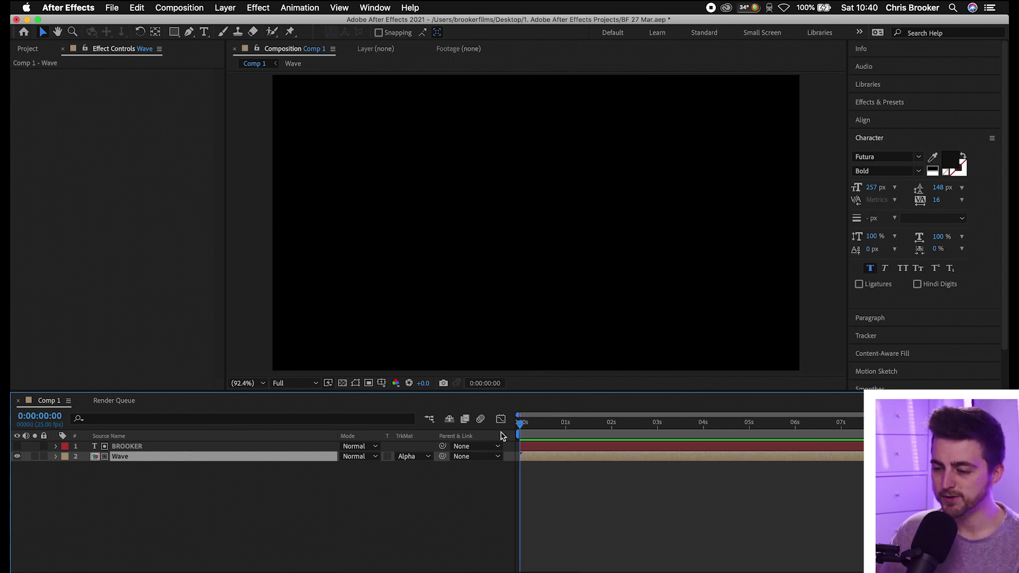
{"action": "key", "text": "space"}
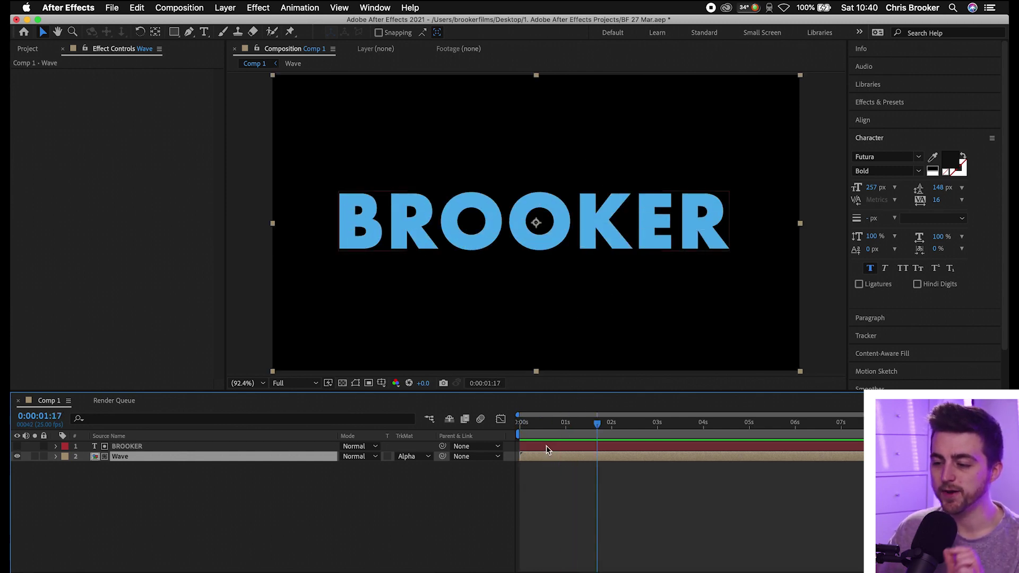
In the Wave composition, spread out both solids' Mask Path keyframes, placing the second pair at about 3 seconds and the last pair at about 10 seconds
{"action": "double_click", "coordinate": [126, 461]}
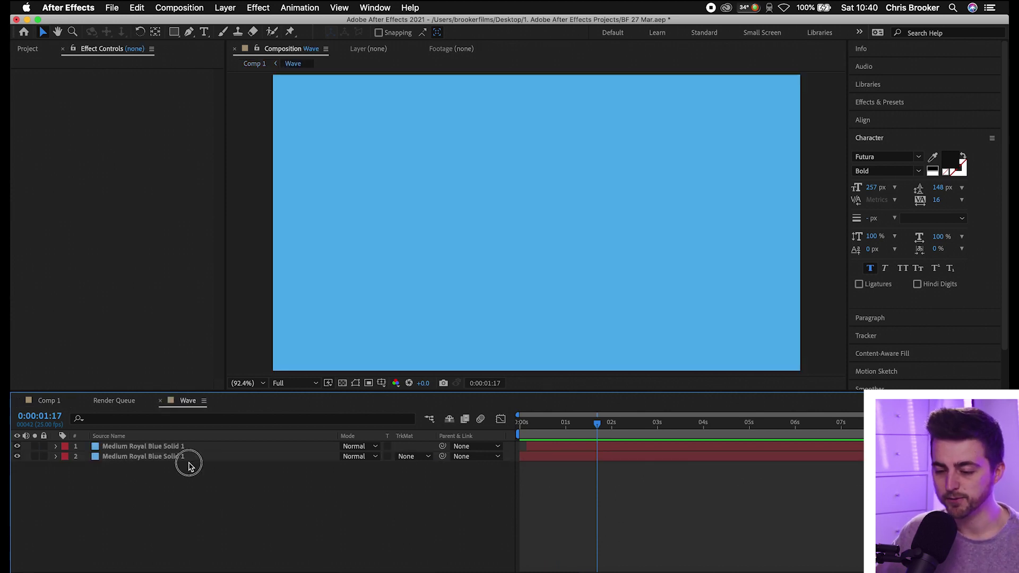
{"action": "left_click", "coordinate": [159, 447]}
{"action": "left_click", "coordinate": [152, 460], "text": "shift"}
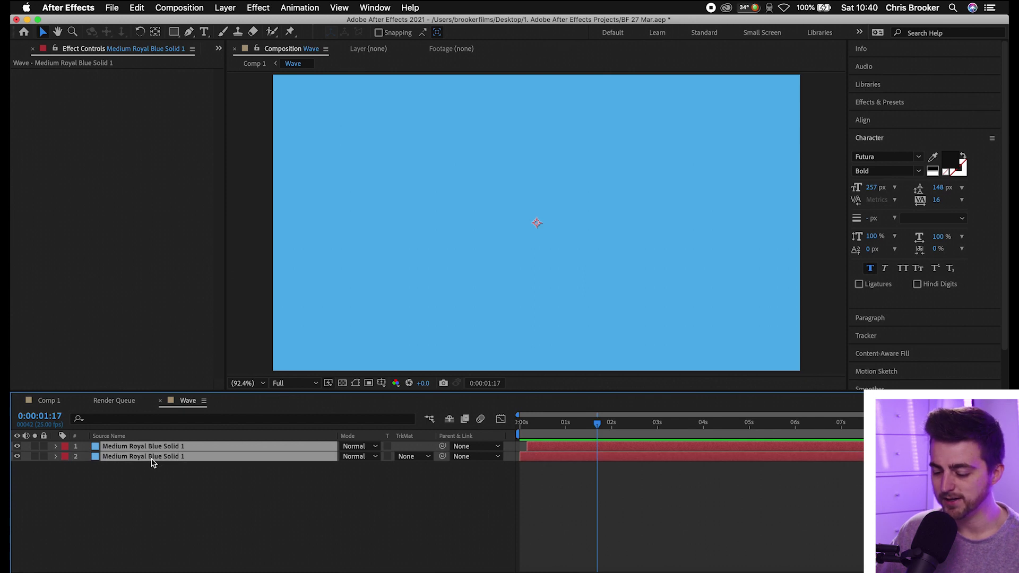
{"action": "key", "text": "u"}
{"action": "left_click_drag", "start_coordinate": [622, 465], "coordinate": [666, 501]}
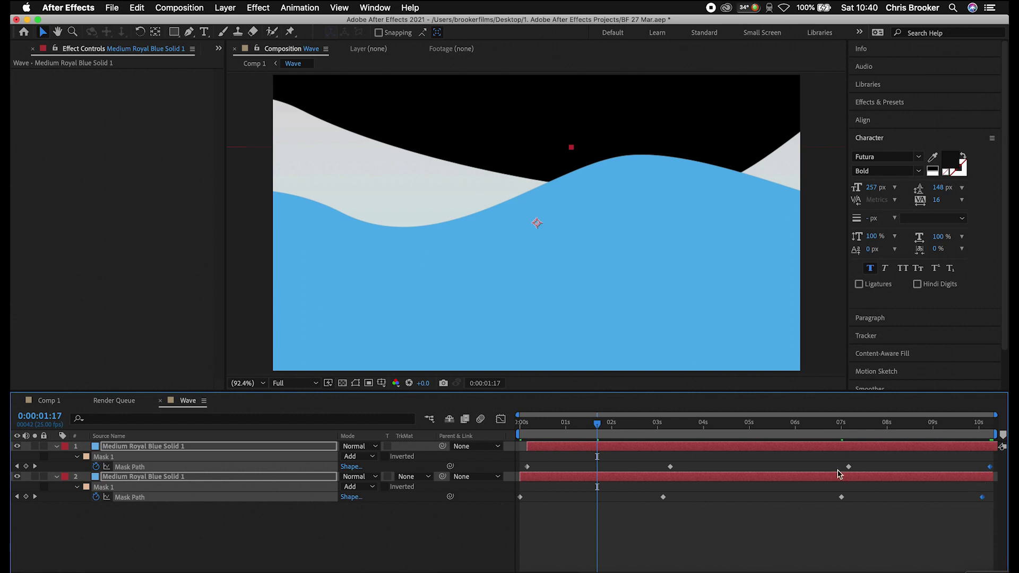
Return to Comp 1 and preview the slower liquid fill and the draining of the title
{"action": "left_click", "coordinate": [48, 400]}
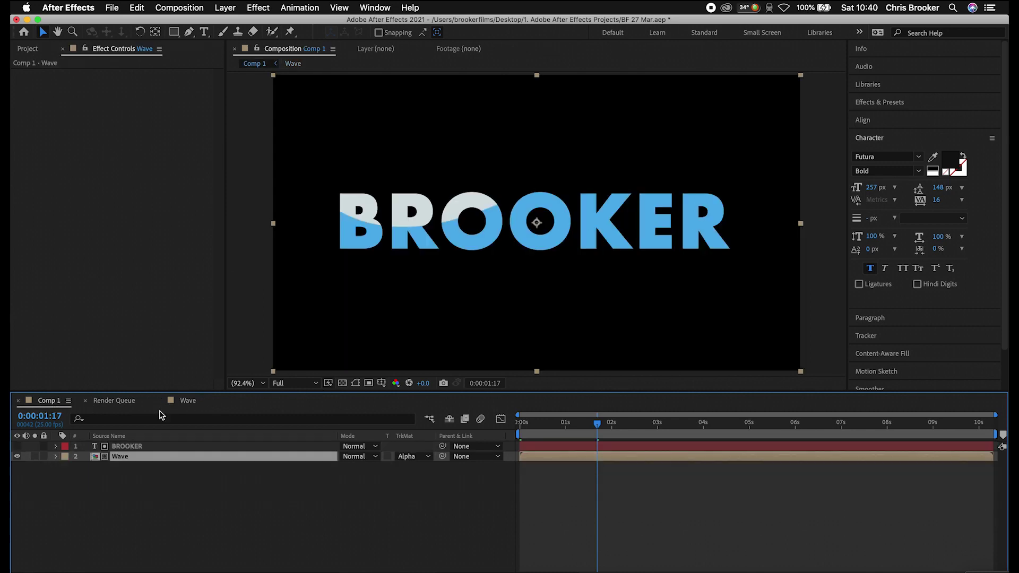
{"action": "key", "text": "Home"}
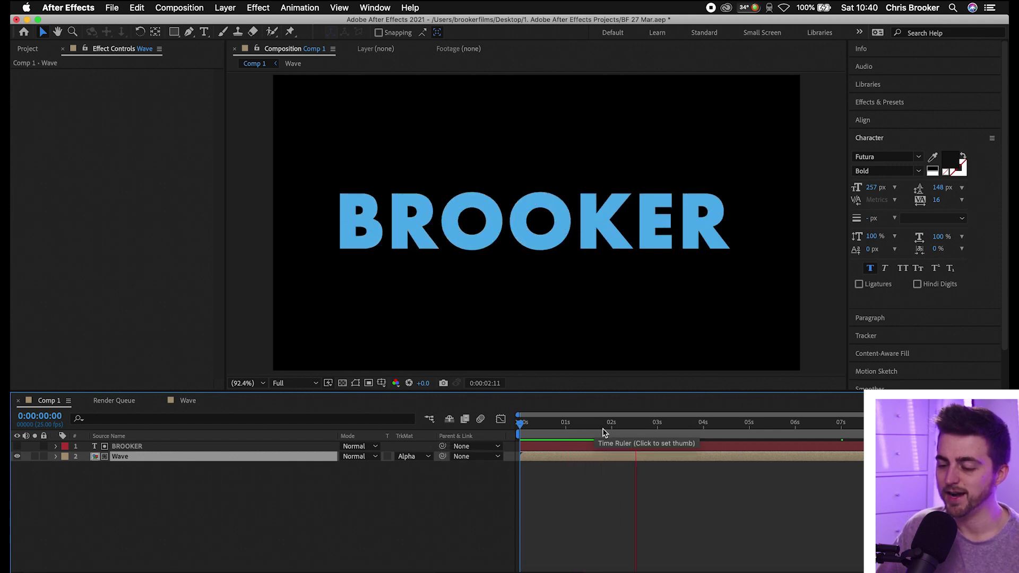
{"action": "key", "text": "space"}
{"action": "left_click_drag", "start_coordinate": [533, 423], "coordinate": [565, 423]}
{"action": "key", "text": "space"}
{"action": "left_click_drag", "start_coordinate": [737, 434], "coordinate": [593, 437]}
{"action": "left_click_drag", "start_coordinate": [825, 434], "coordinate": [861, 432]}
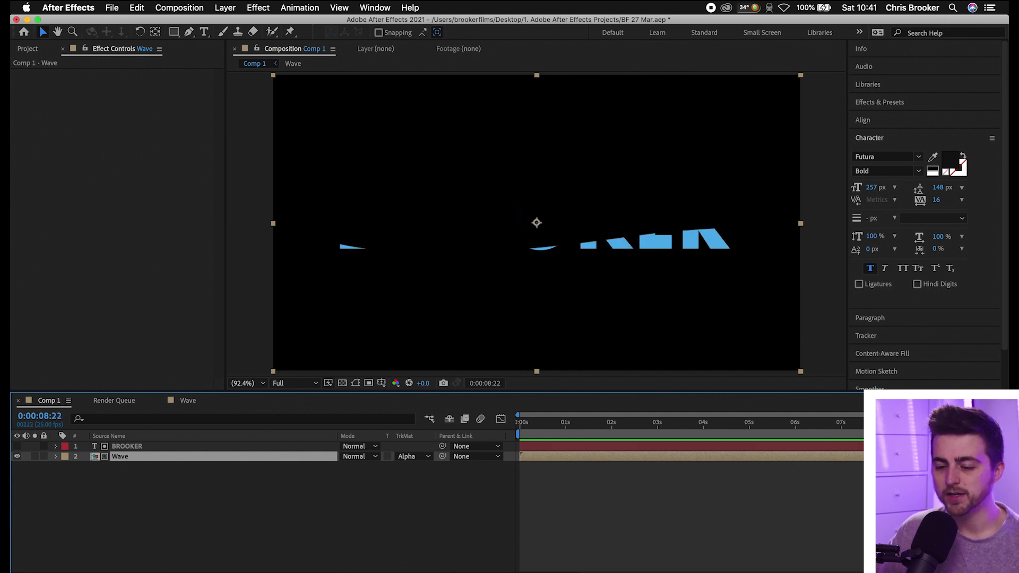
In the Wave composition, compare how the blue and gradient waves overlap while rising at 0:00:01:13 and falling at 0:00:08:16
{"action": "double_click", "coordinate": [120, 459]}
{"action": "left_click", "coordinate": [821, 446]}
{"action": "left_click_drag", "start_coordinate": [833, 431], "coordinate": [904, 435]}
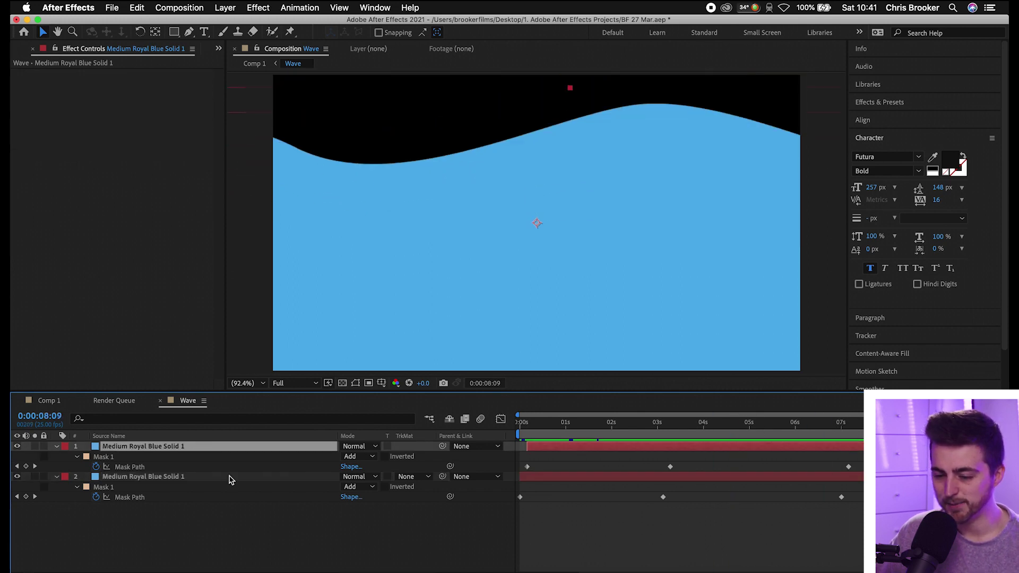
{"action": "left_click", "coordinate": [591, 435]}
{"action": "left_click", "coordinate": [17, 476]}
{"action": "left_click", "coordinate": [18, 477]}
{"action": "left_click", "coordinate": [120, 479]}
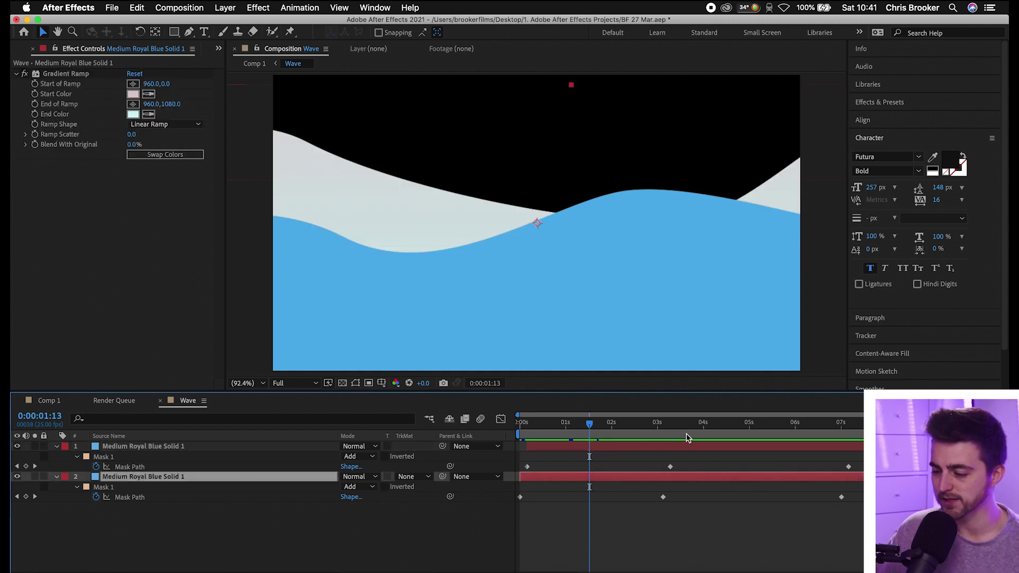
{"action": "left_click_drag", "start_coordinate": [655, 431], "coordinate": [840, 425]}
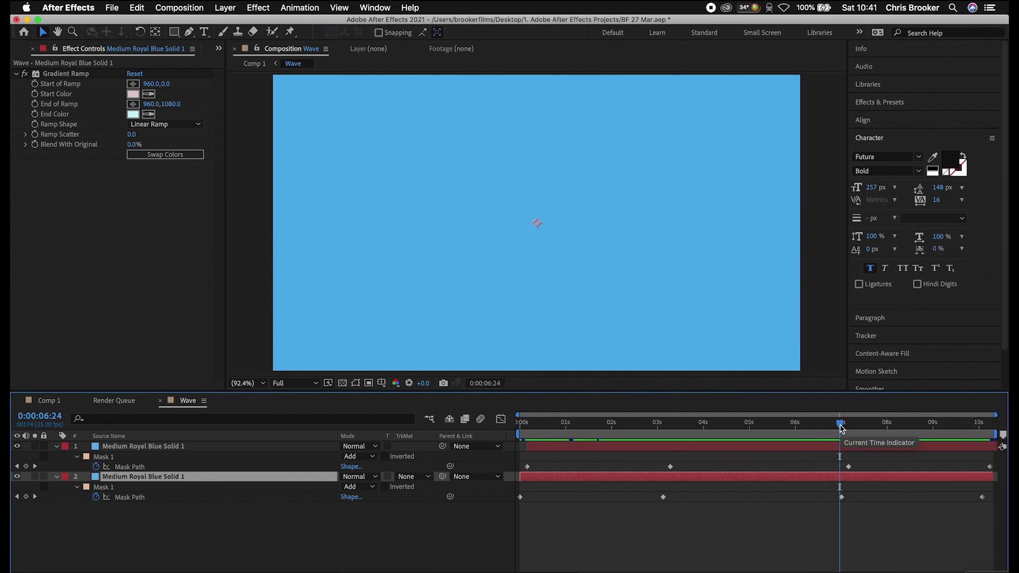
{"action": "left_click_drag", "start_coordinate": [841, 428], "coordinate": [917, 430]}
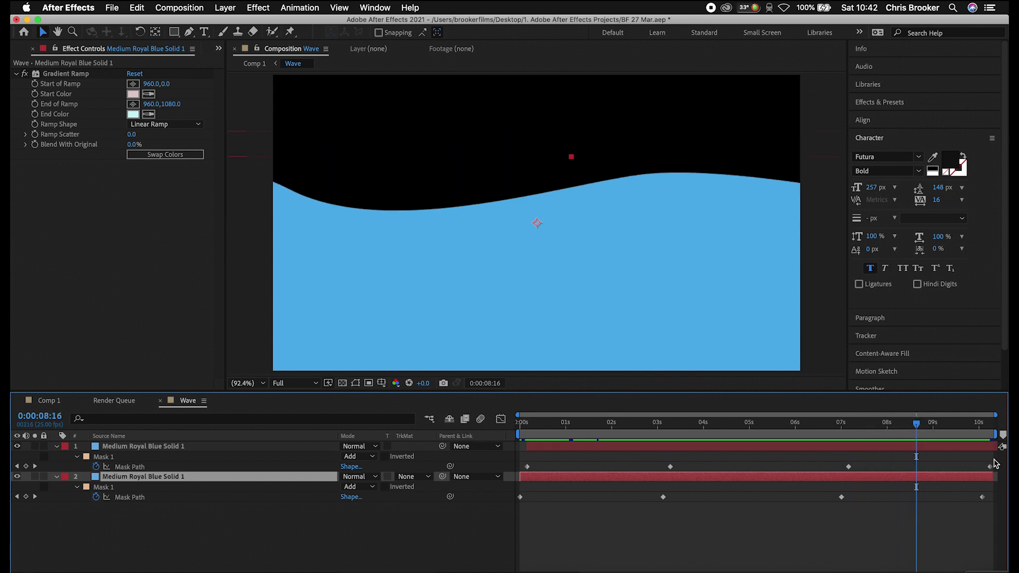
Move the blue layer's last two Mask Path keyframes earlier, to about 6.7 and 9.8 seconds, and preview the result in Comp 1
{"action": "left_click_drag", "start_coordinate": [995, 464], "coordinate": [831, 472]}
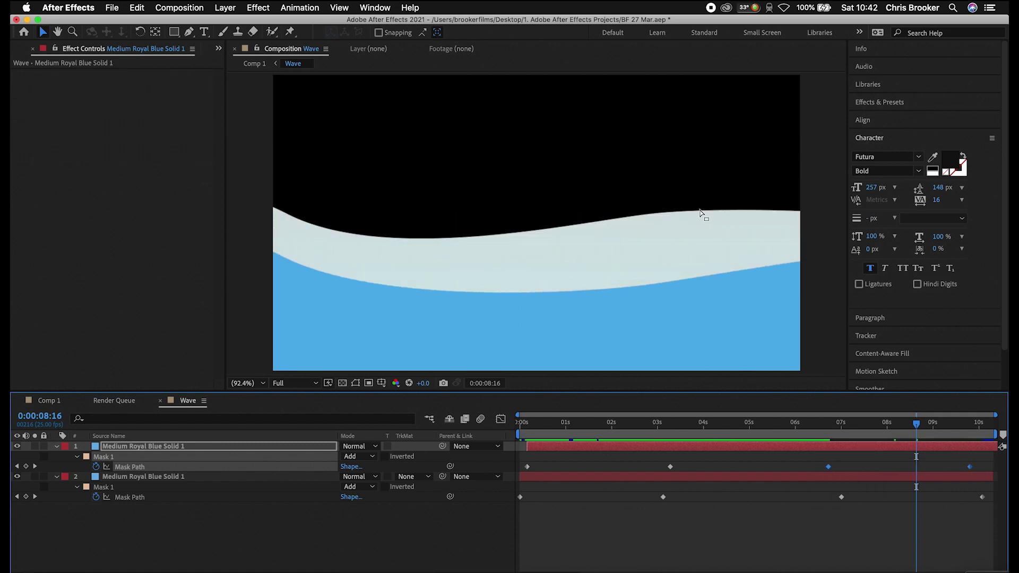
{"action": "left_click", "coordinate": [818, 441]}
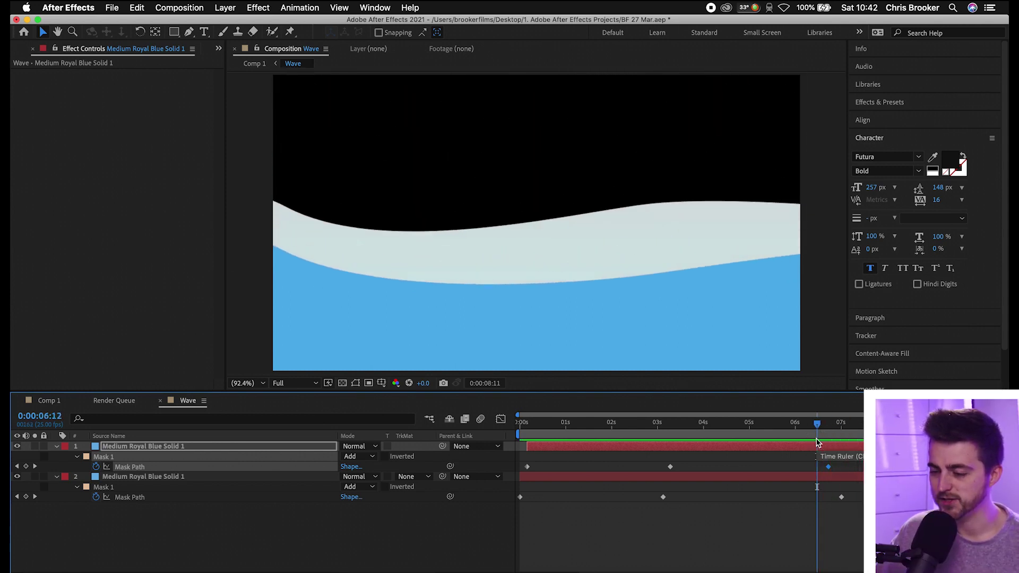
{"action": "left_click", "coordinate": [50, 404]}
{"action": "mouse_move", "coordinate": [836, 425]}
{"action": "left_mouse_down"}
{"action": "mouse_move", "coordinate": [853, 433]}
{"action": "mouse_move", "coordinate": [840, 428]}
{"action": "left_mouse_up"}
{"action": "key", "text": "space"}
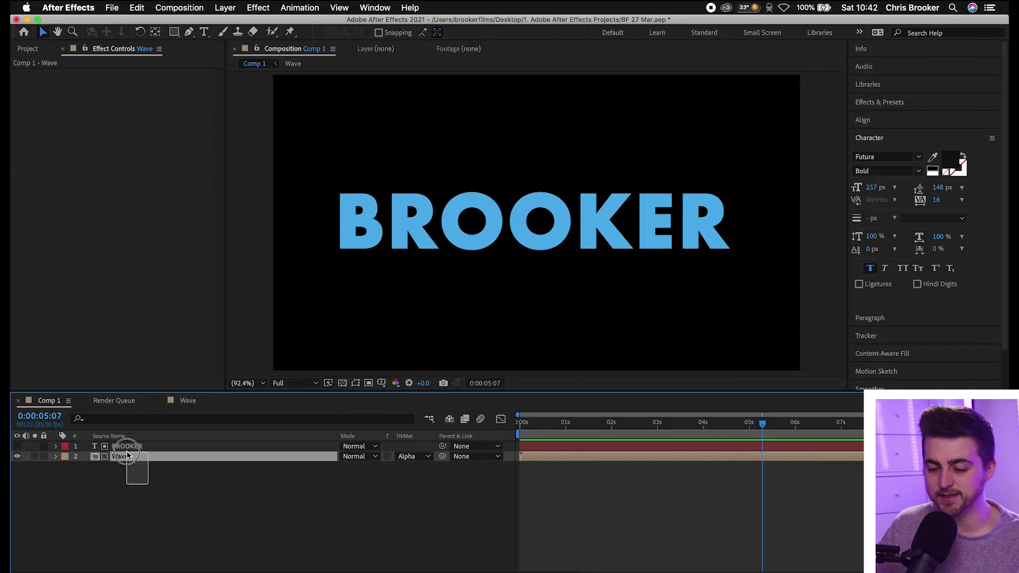
Pre-compose the title text and Wave layers together into a composition named "Liquid text"
{"action": "left_click", "coordinate": [125, 447]}
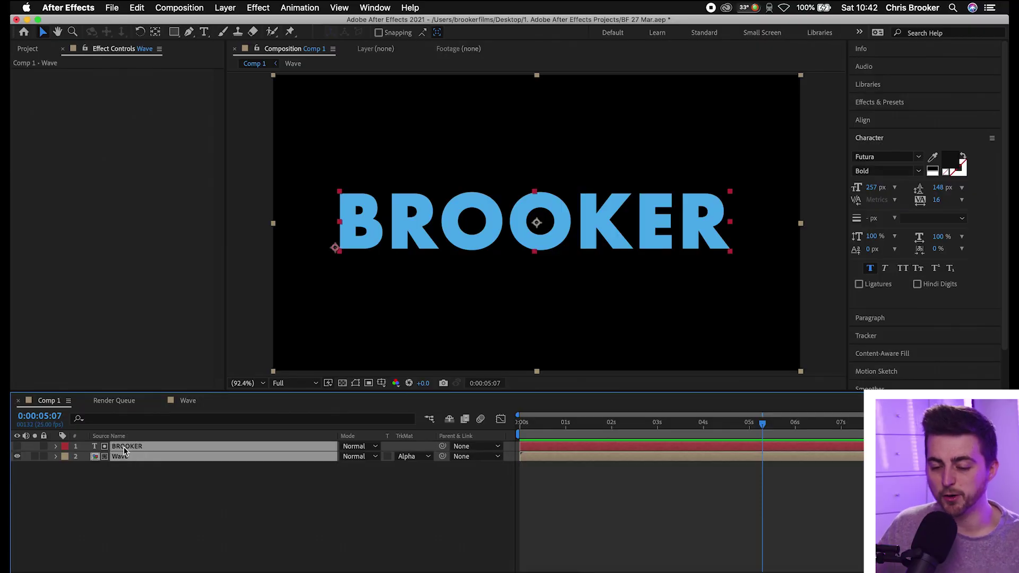
{"action": "right_click", "coordinate": [126, 451]}
{"action": "left_click", "coordinate": [165, 521]}
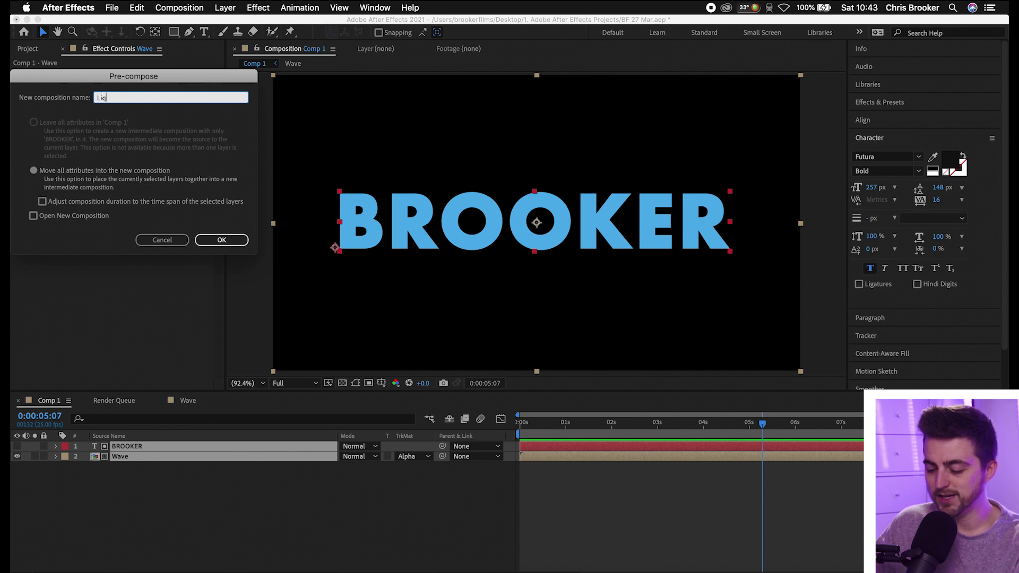
{"action": "type", "text": "Liquid text"}
{"action": "key", "text": "Return"}
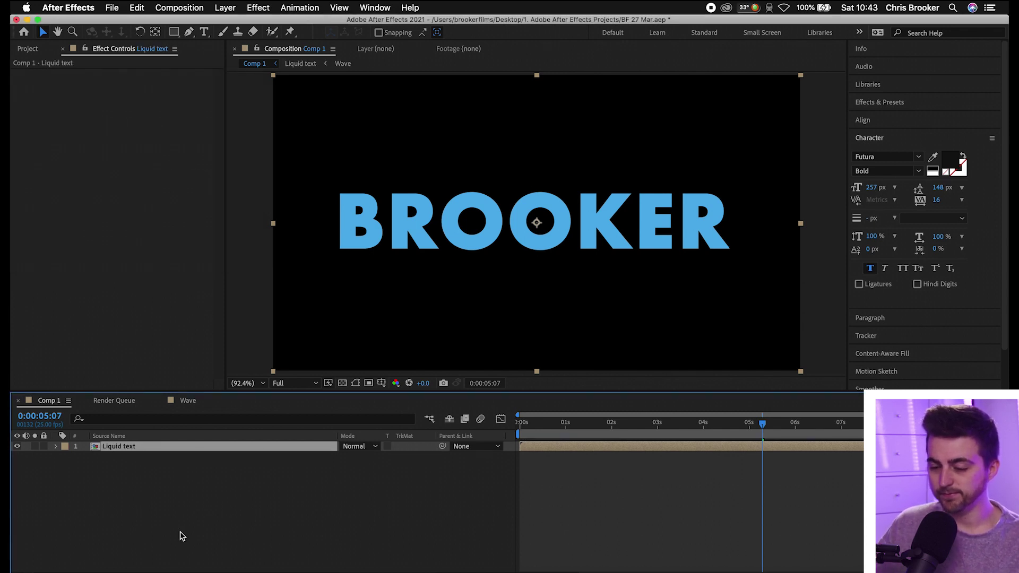
Shift the Liquid text layer slightly right and down in the frame and scale it down uniformly at 0:00:01:12
{"action": "left_click_drag", "start_coordinate": [547, 425], "coordinate": [645, 409]}
{"action": "left_click_drag", "start_coordinate": [624, 228], "coordinate": [635, 229]}
{"action": "left_click_drag", "start_coordinate": [607, 424], "coordinate": [588, 435]}
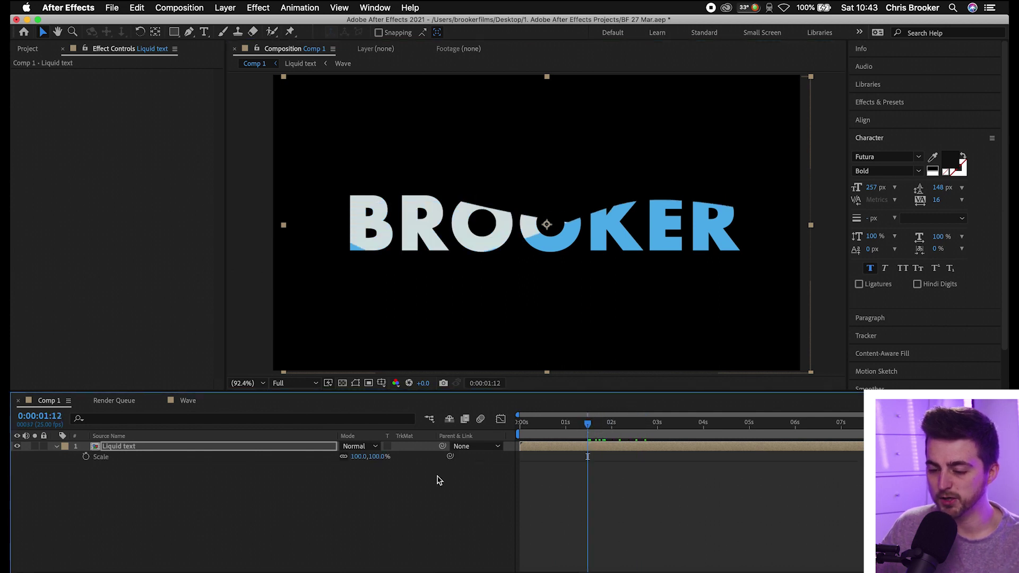
{"action": "mouse_move", "coordinate": [357, 456]}
{"action": "left_mouse_down"}
{"action": "mouse_move", "coordinate": [334, 455]}
{"action": "mouse_move", "coordinate": [352, 456]}
{"action": "left_mouse_up"}
{"action": "left_click_drag", "start_coordinate": [555, 298], "coordinate": [595, 321]}
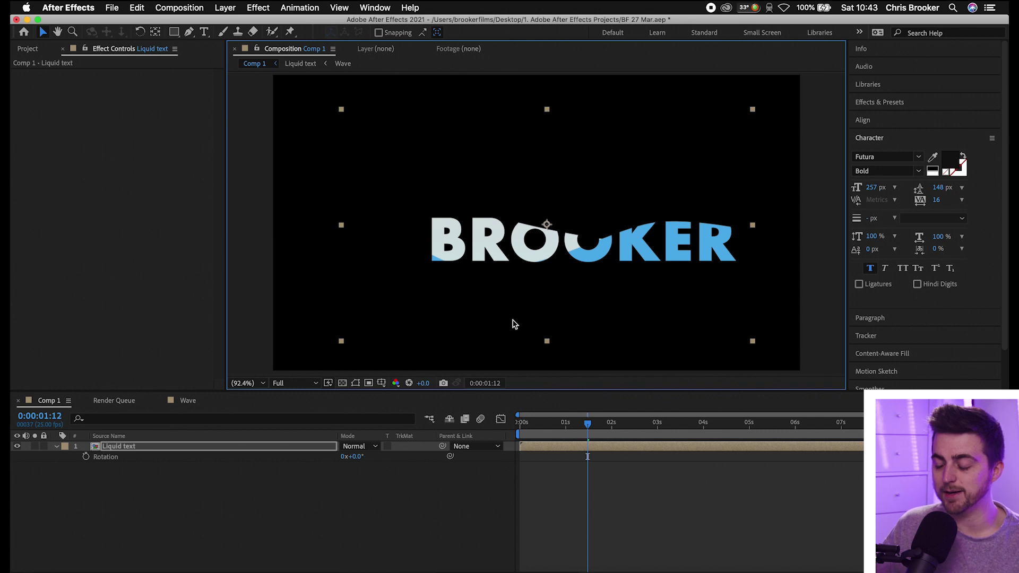